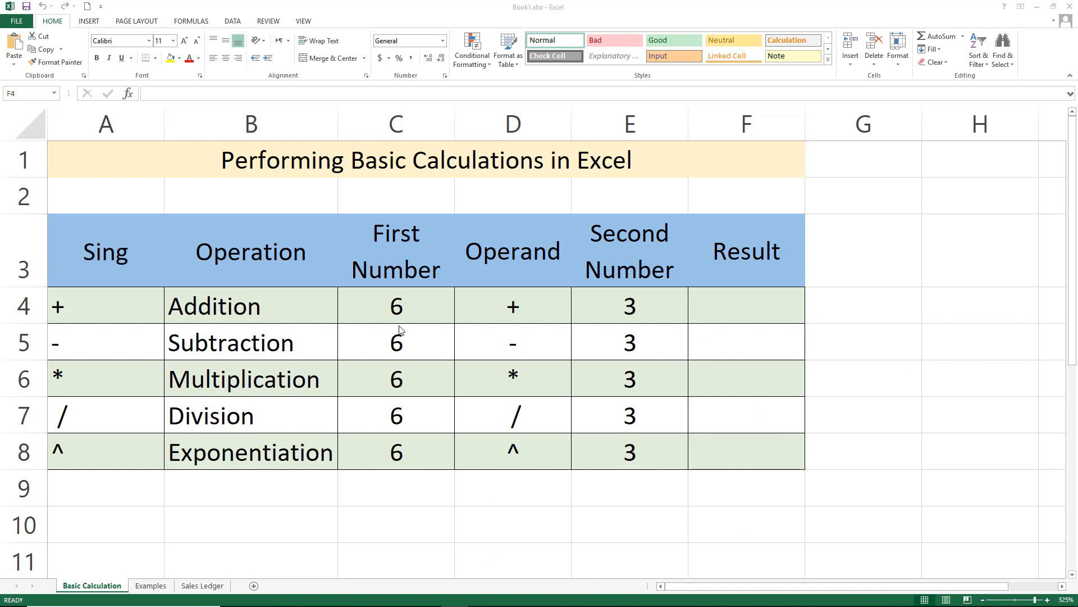
# Enter 6+3 without an equals sign in the Addition result cell, then clear that cell
pyautogui.click(752, 304)
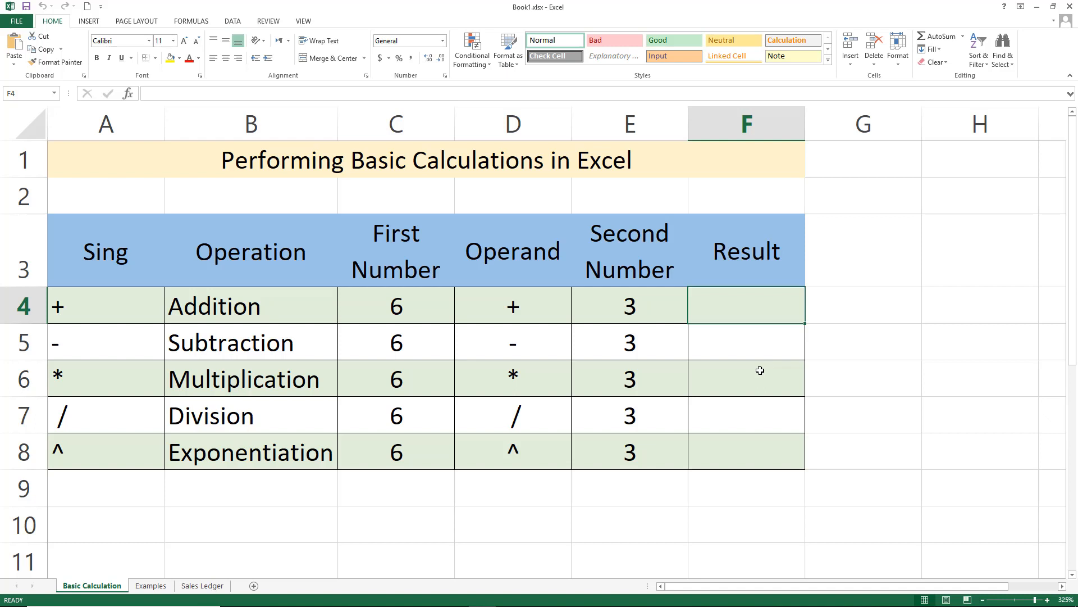
pyautogui.write('=')
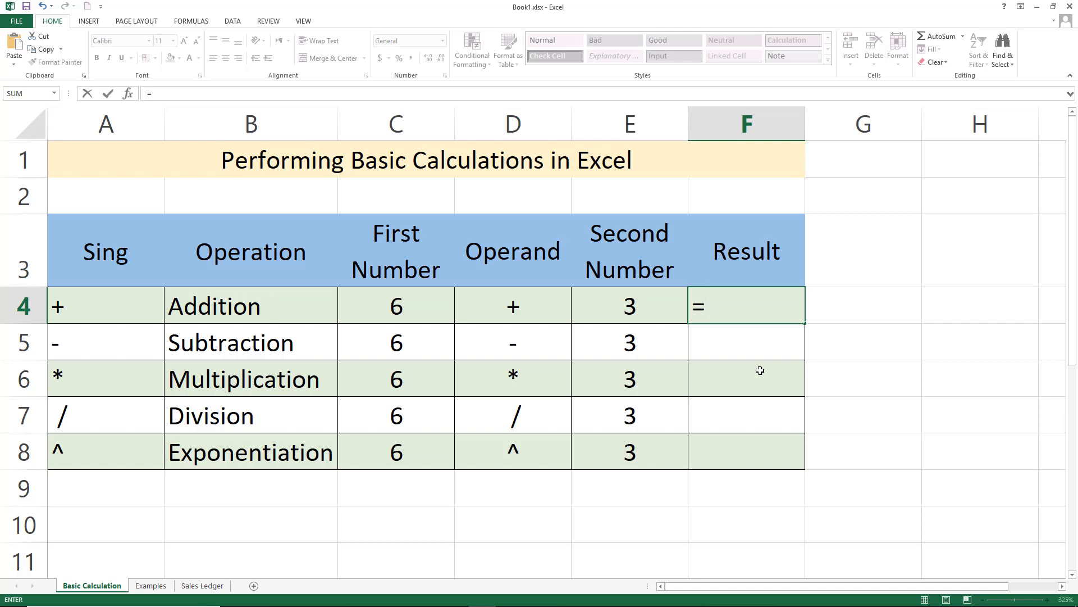
pyautogui.press('BackSpace')
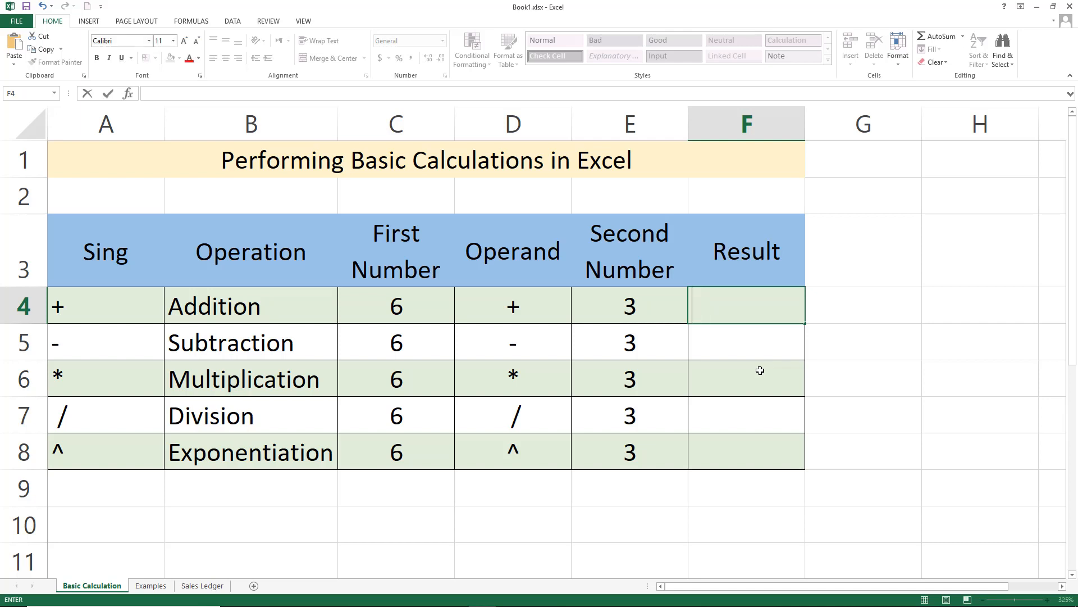
pyautogui.write('6+3')
pyautogui.press('Return')
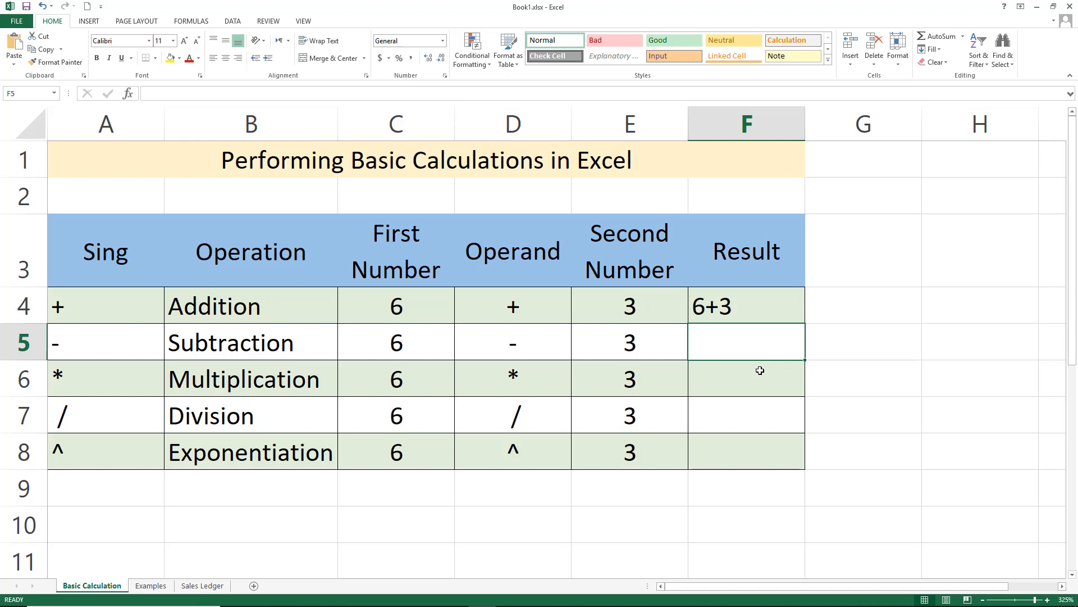
pyautogui.press('Up')
pyautogui.press('Delete')
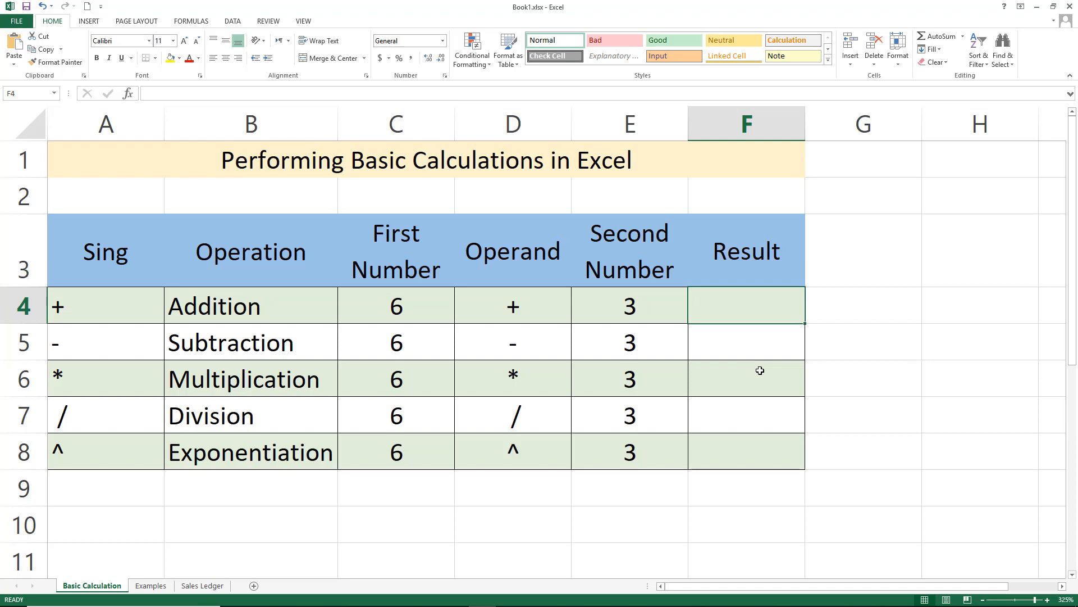
# Enter the formula =6+3 in the Addition result cell, then delete it
pyautogui.write('=')
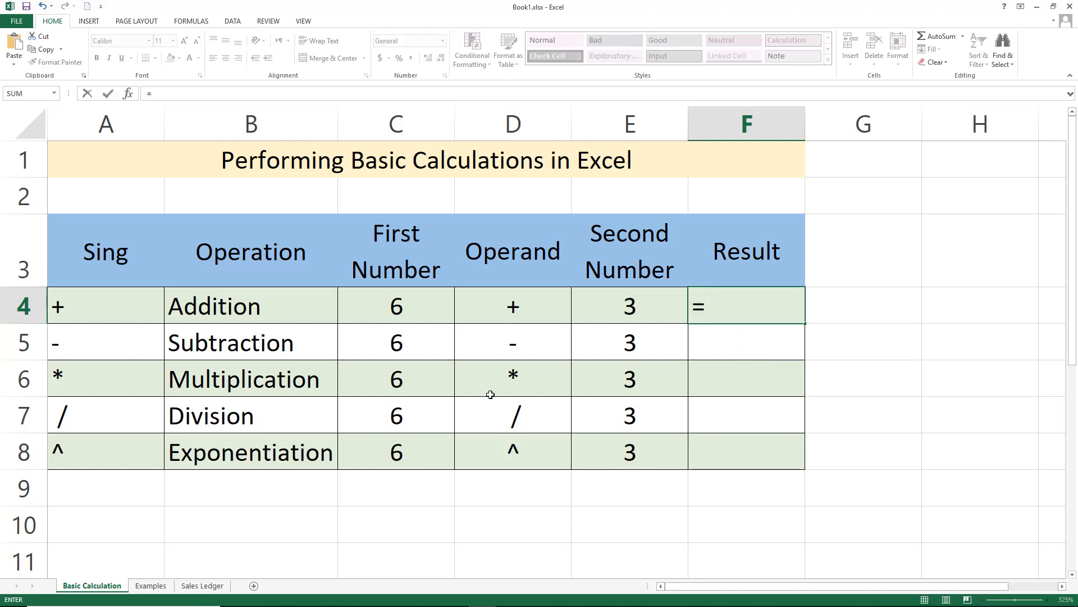
pyautogui.write('+')
pyautogui.press('BackSpace')
pyautogui.write('6+3')
pyautogui.press('Return')
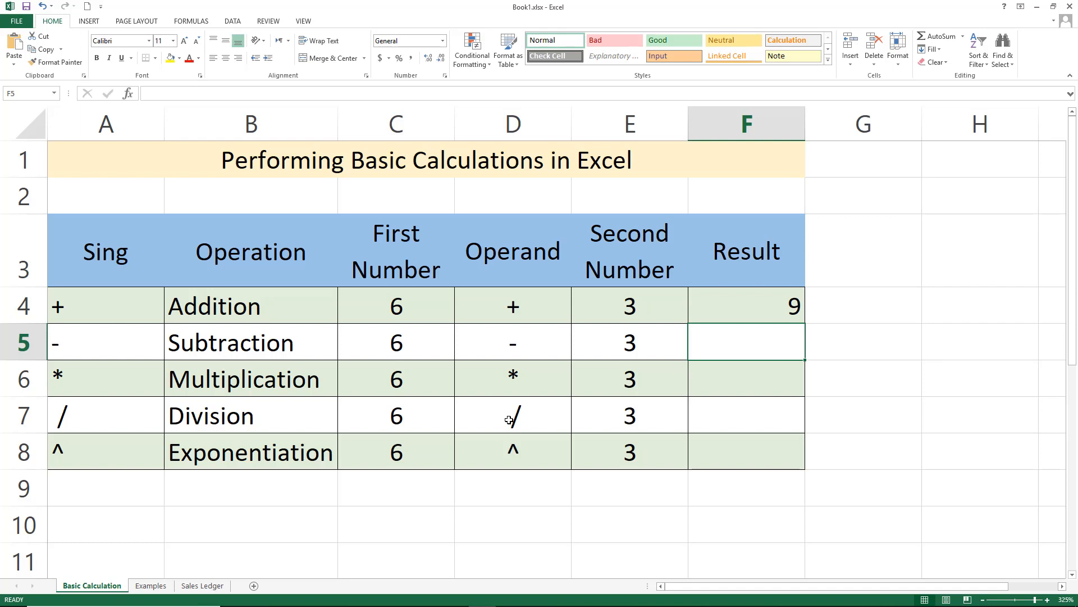
pyautogui.press('Up')
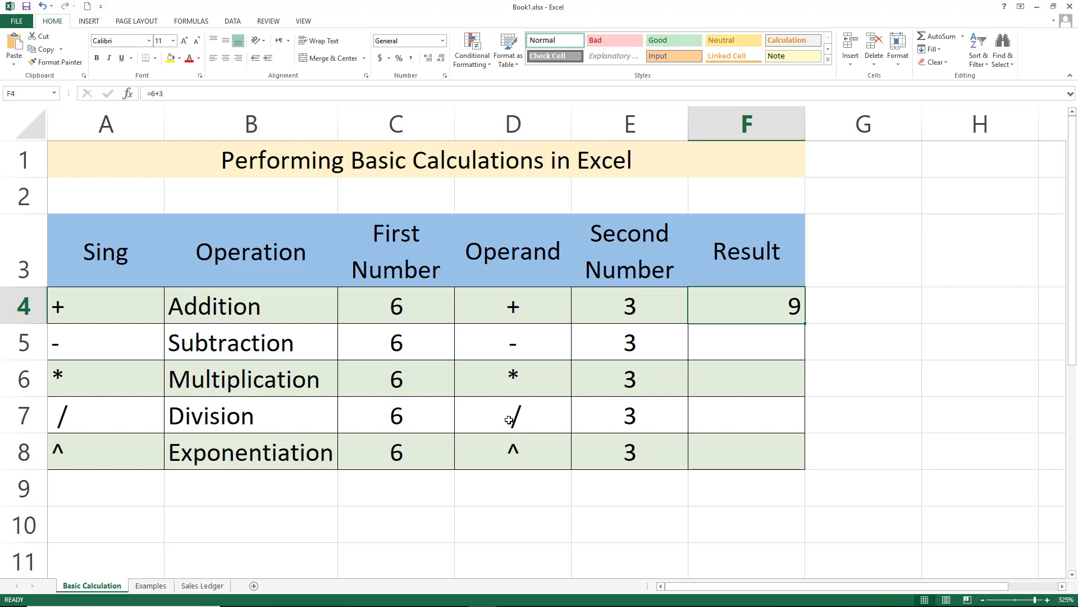
pyautogui.press('Delete')
# Re-enter the formula =6+3 in the Addition result cell and clear the cell again
pyautogui.write('=')
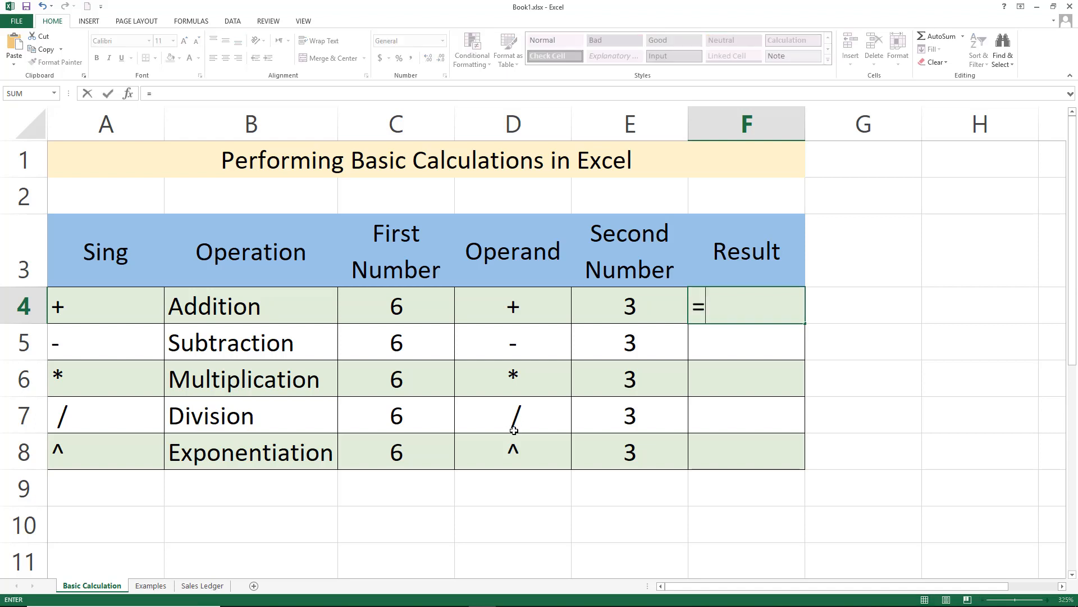
pyautogui.write('+')
pyautogui.press('BackSpace')
pyautogui.write('6+3')
pyautogui.press('Return')
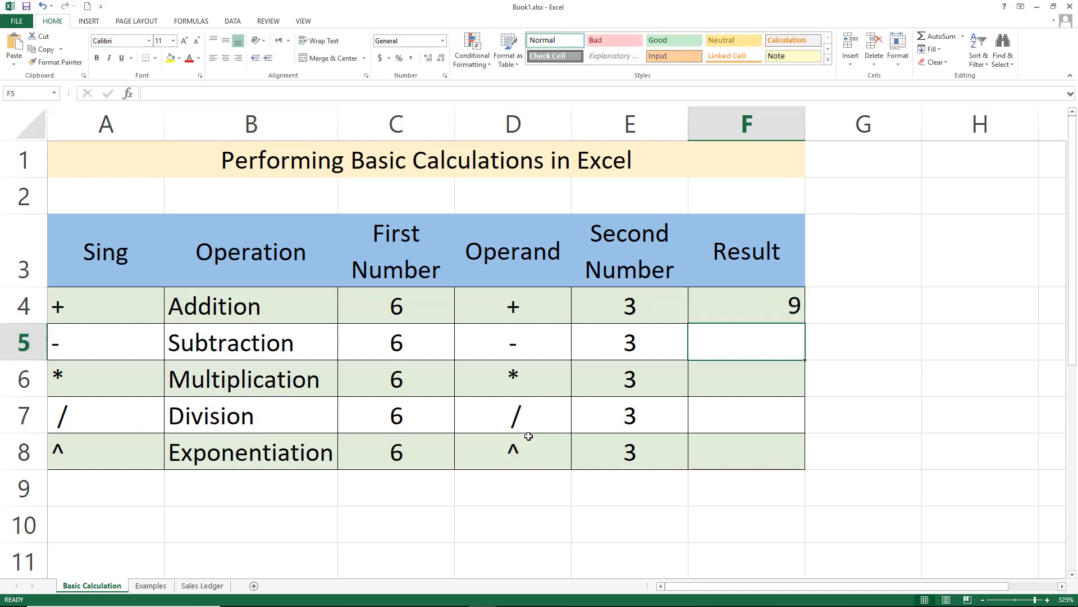
pyautogui.click(794, 305)
pyautogui.press('Delete')
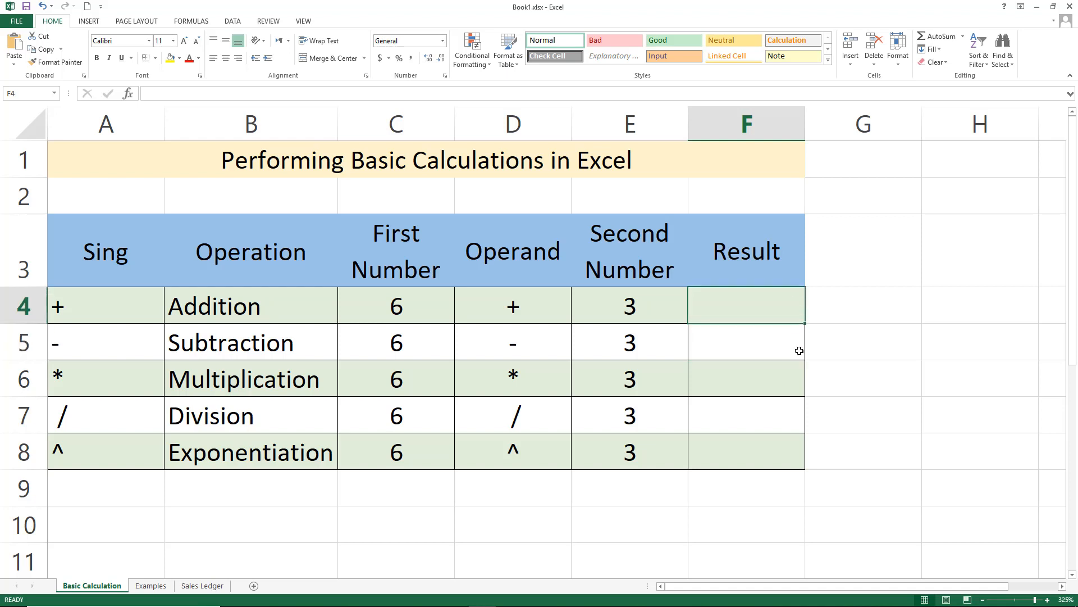
# Enter the formula =C4+E4 in the Addition result cell, referencing the first and second numbers
pyautogui.write('=')
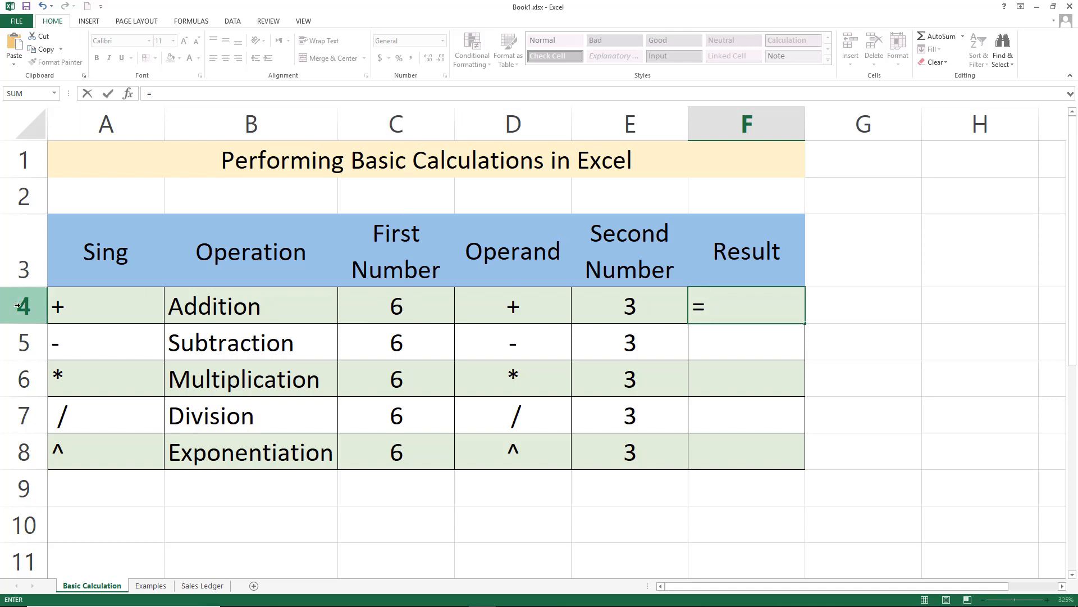
pyautogui.click(399, 309)
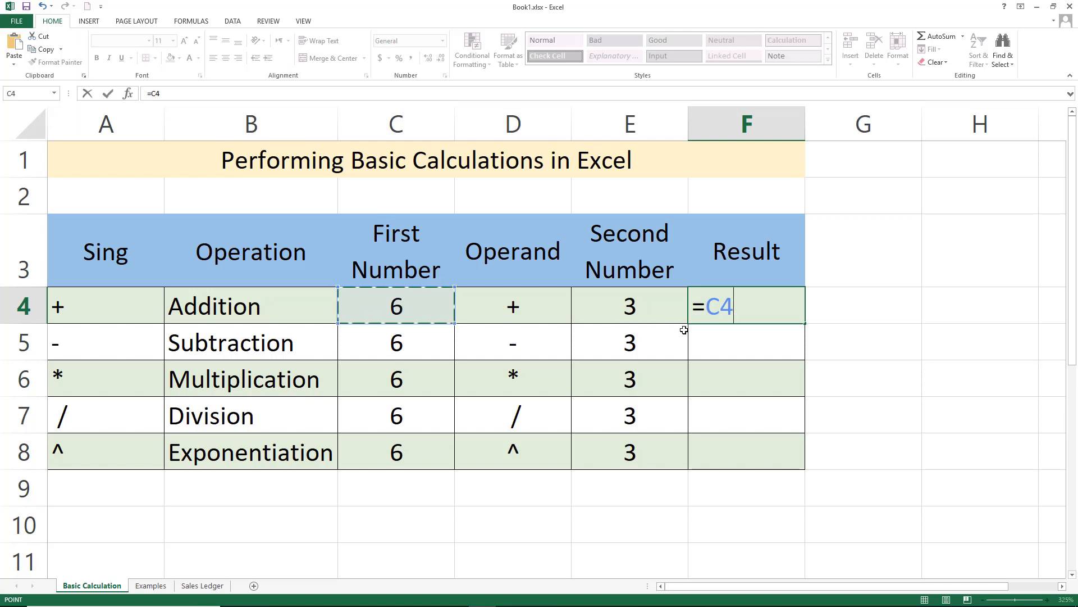
pyautogui.write('+')
pyautogui.click(616, 303)
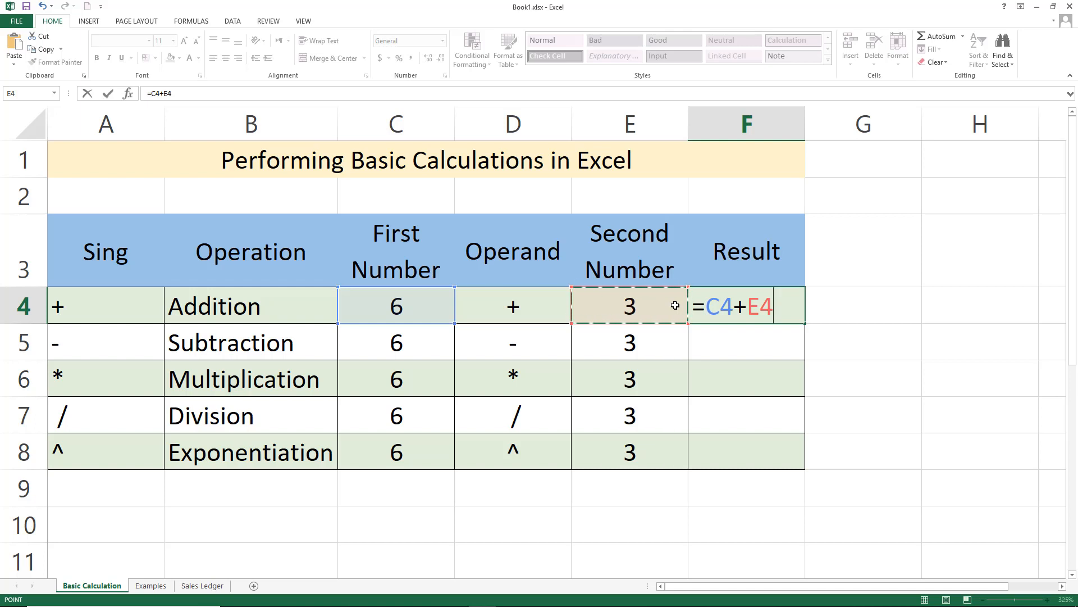
pyautogui.press('Return')
# Enter the formula =6+3 in the cell to the right of the Addition result
pyautogui.press('Up')
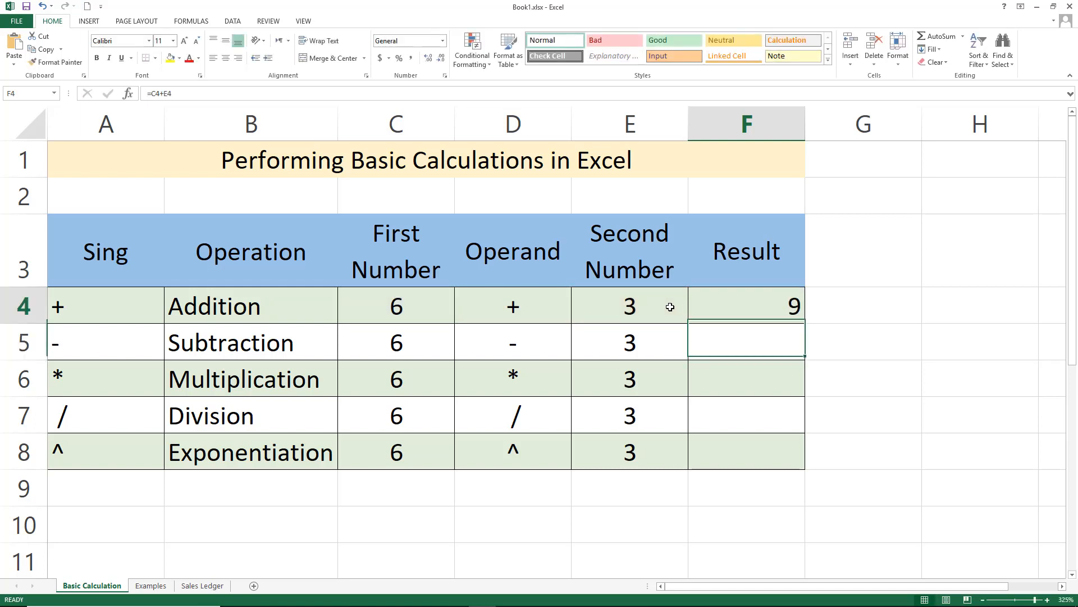
pyautogui.press('Right')
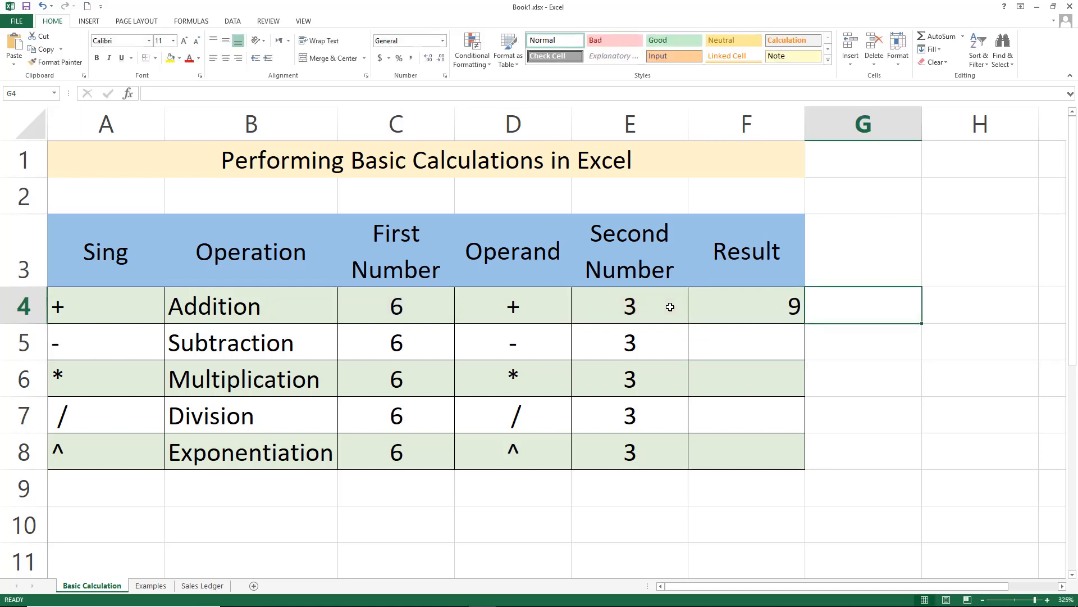
pyautogui.write('=')
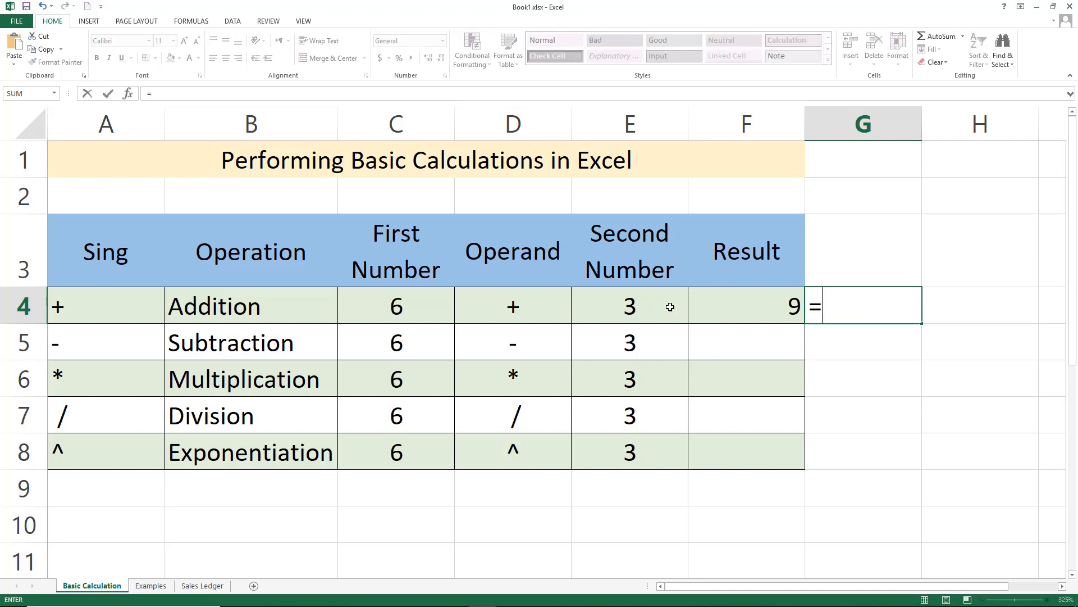
pyautogui.write('6+3')
pyautogui.press('Return')
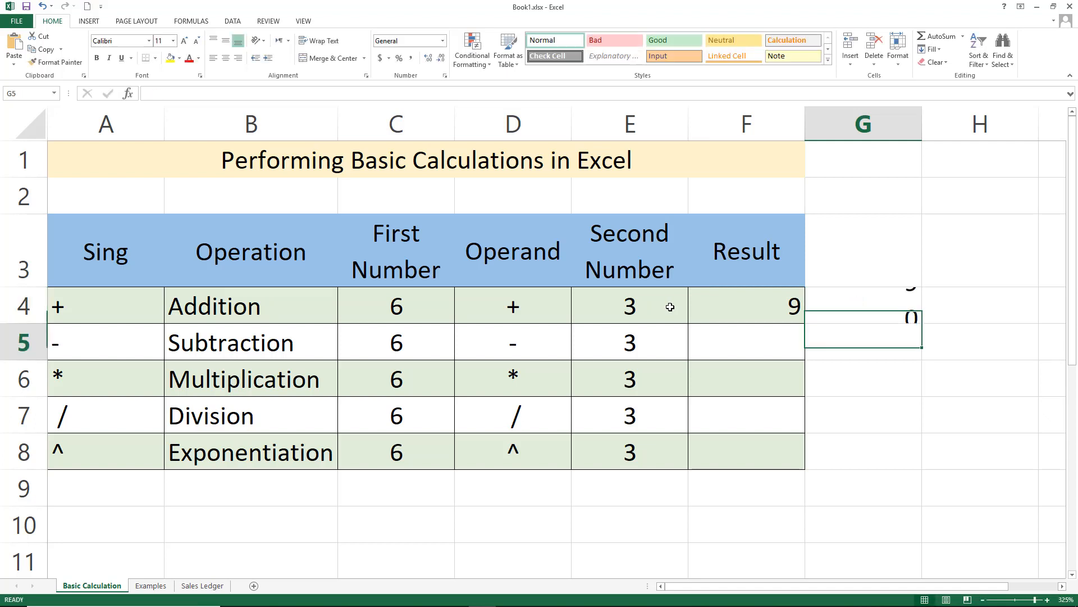
# Inspect the formulas in the Addition result cell and the cell beside it in edit mode
pyautogui.doubleClick(709, 308)
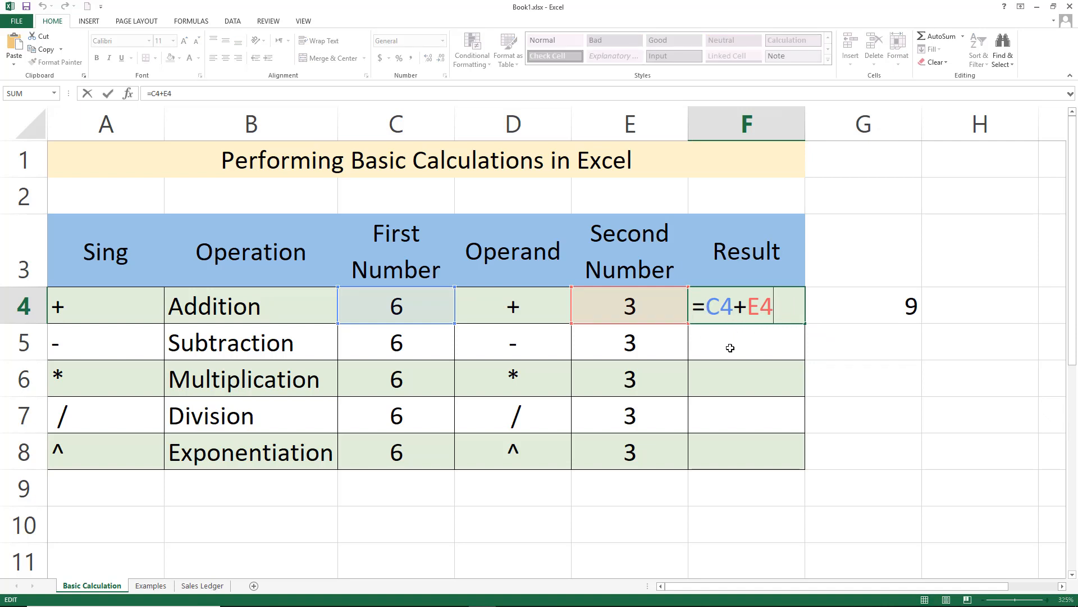
pyautogui.hotkey('ctrl', 'Return')
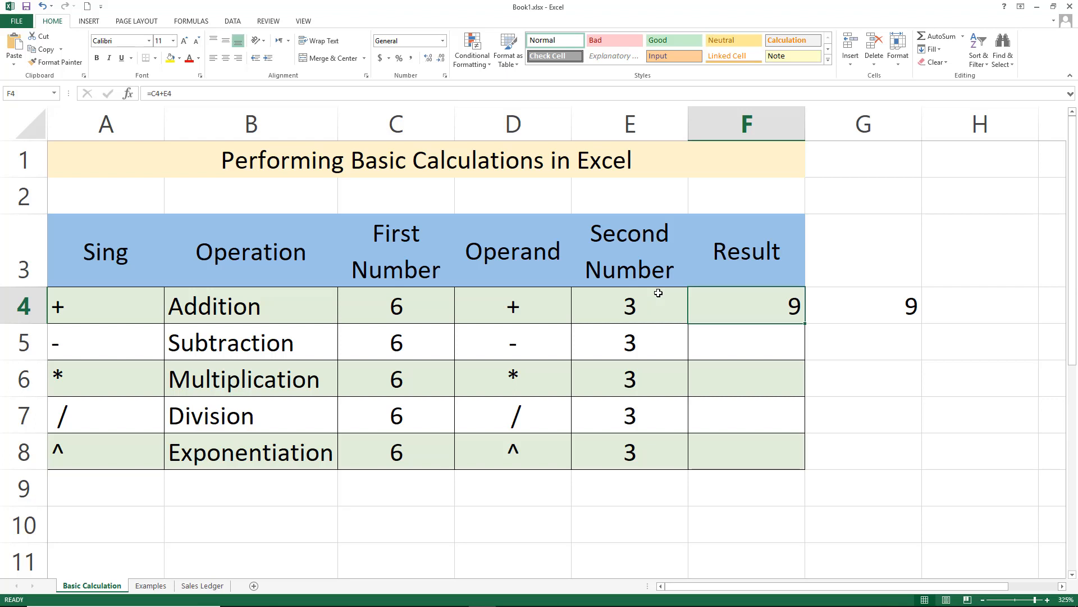
pyautogui.doubleClick(755, 306)
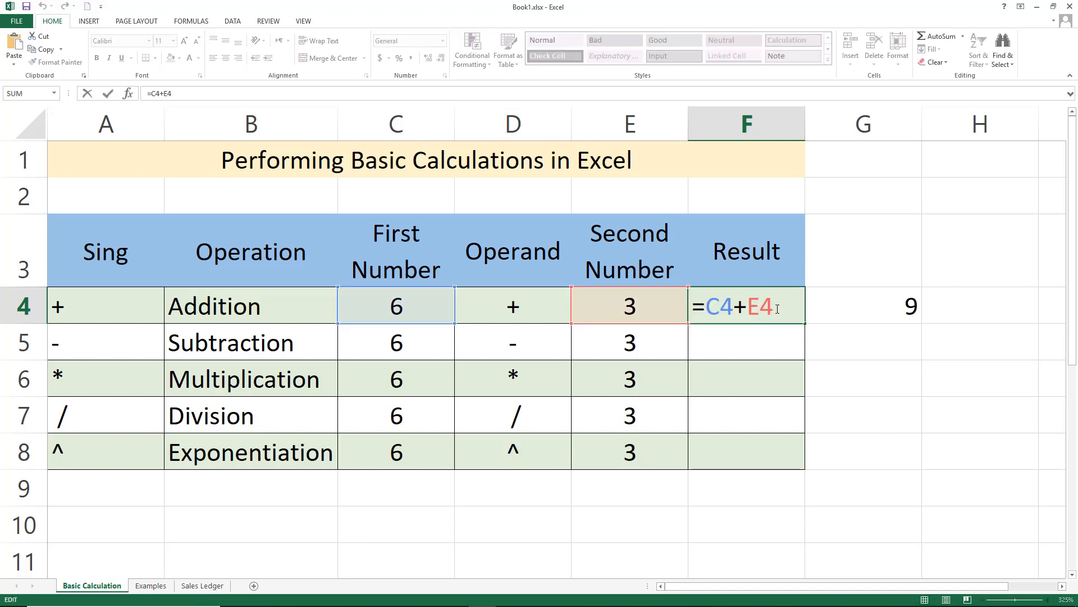
pyautogui.moveTo(777, 306); pyautogui.dragTo(695, 306)
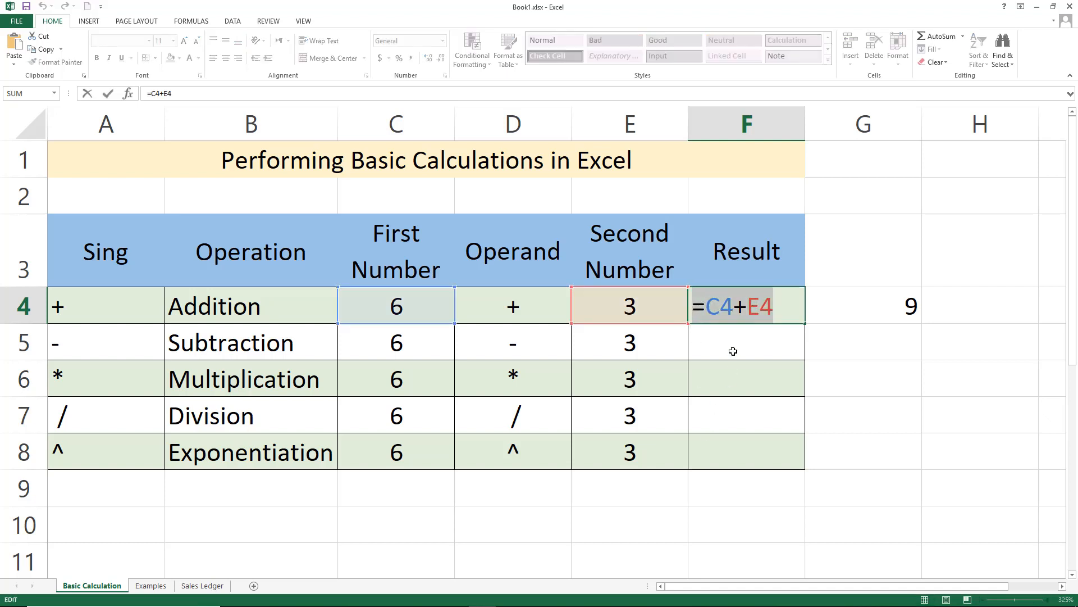
pyautogui.moveTo(761, 309); pyautogui.dragTo(770, 309)
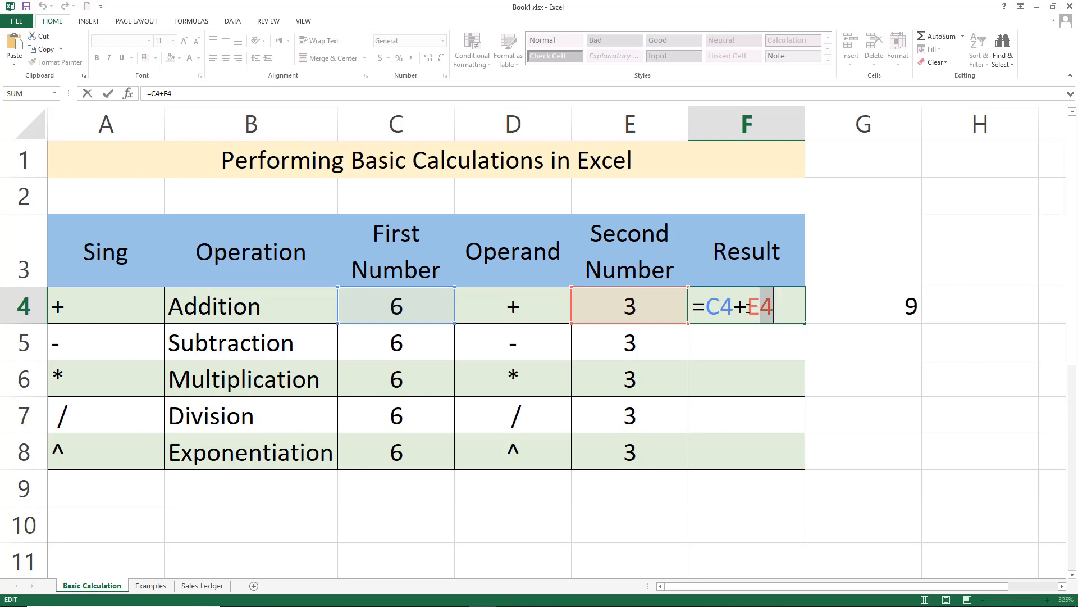
pyautogui.press('Return')
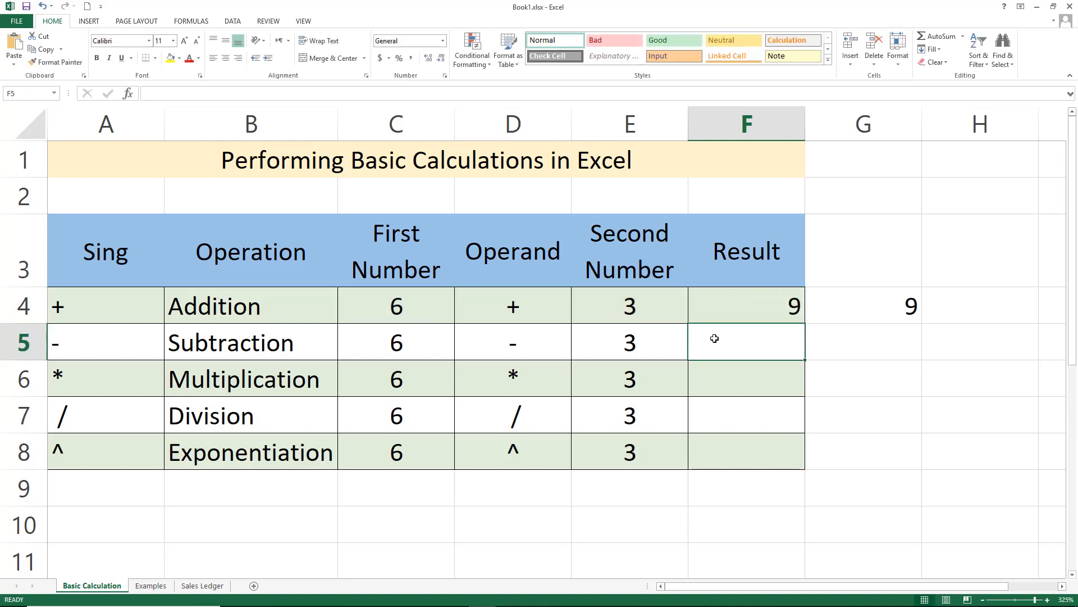
pyautogui.doubleClick(836, 312)
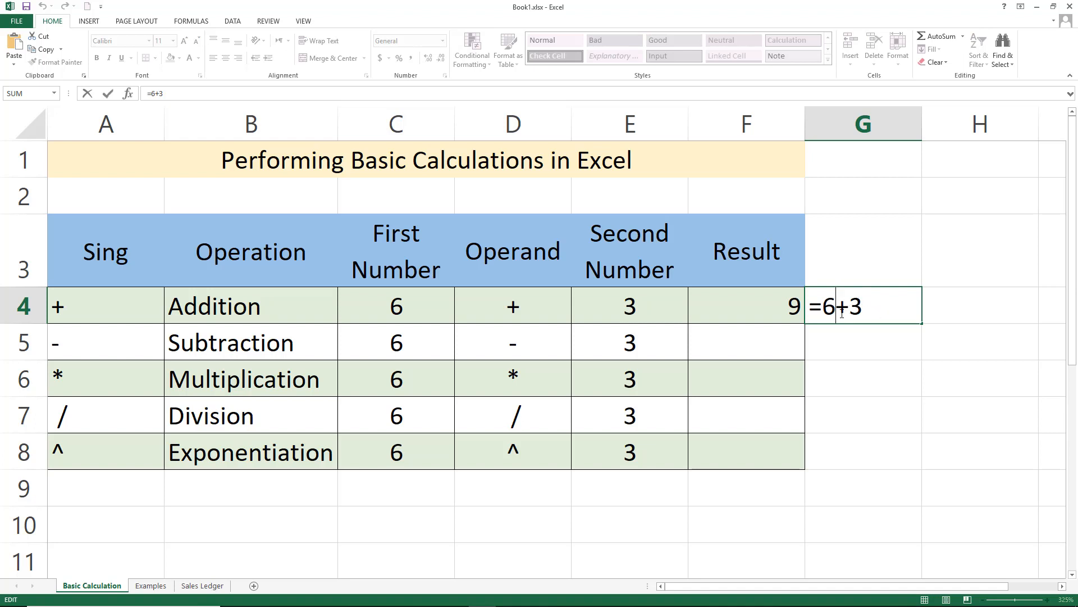
pyautogui.press('Escape')
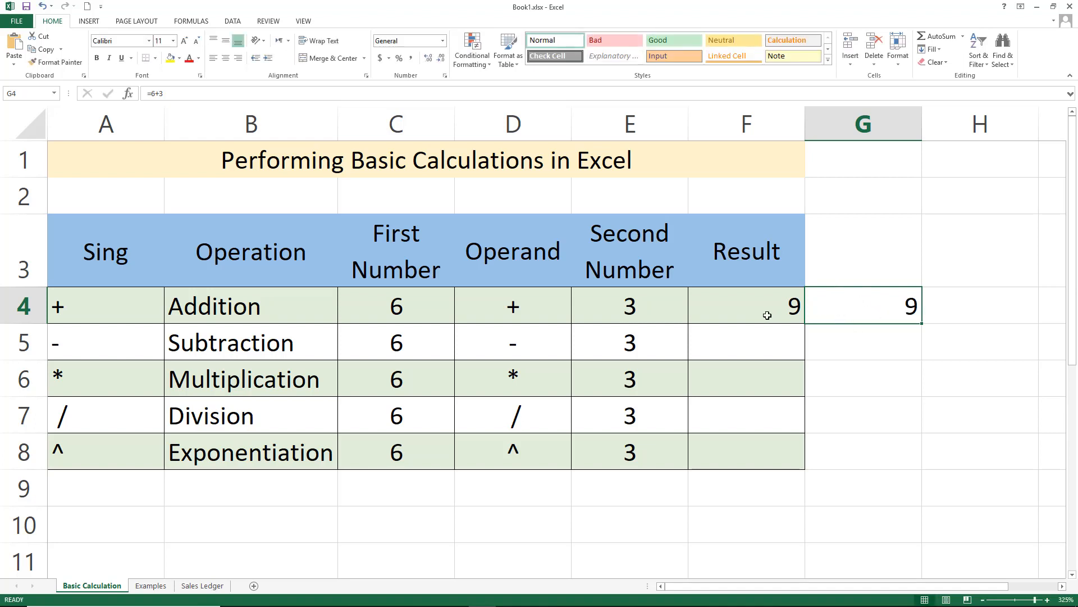
# Open the Addition result's formula for editing in the cell and in the formula bar without changing it
pyautogui.click(767, 316)
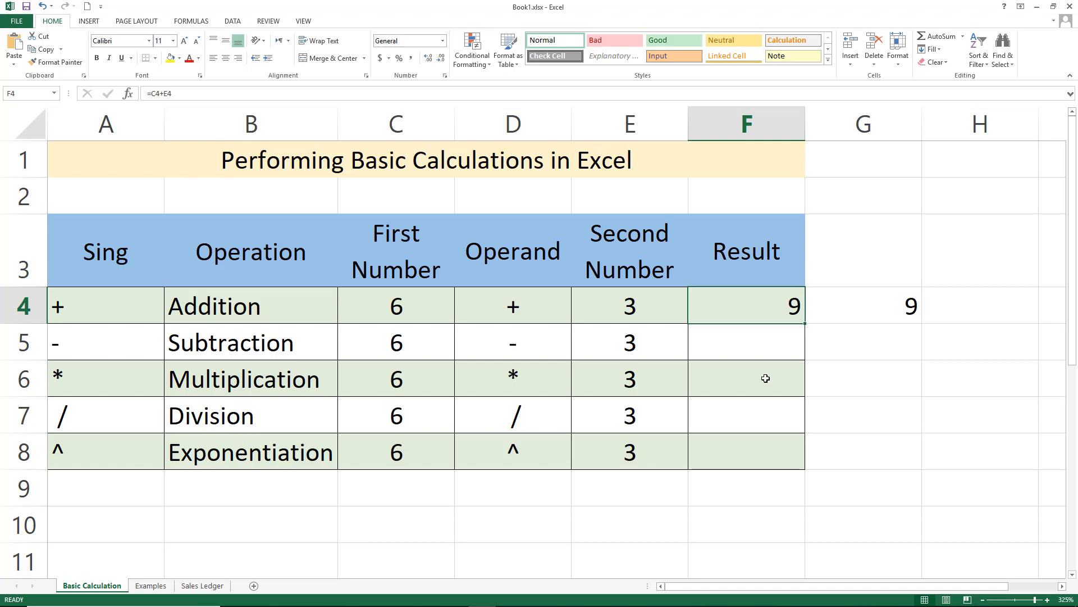
pyautogui.press('F2')
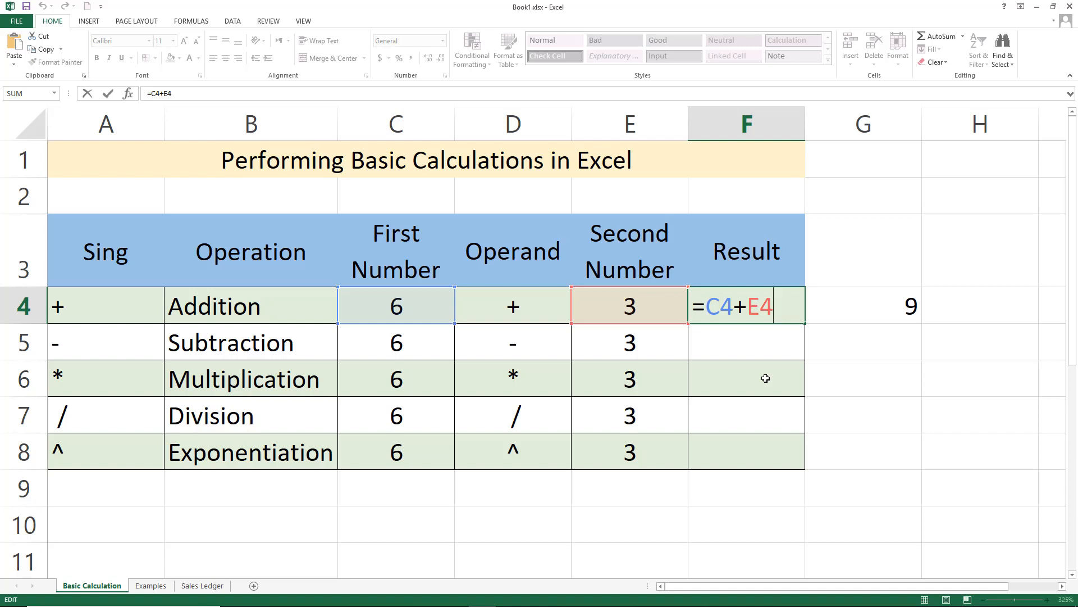
pyautogui.hotkey('ctrl', 'Return')
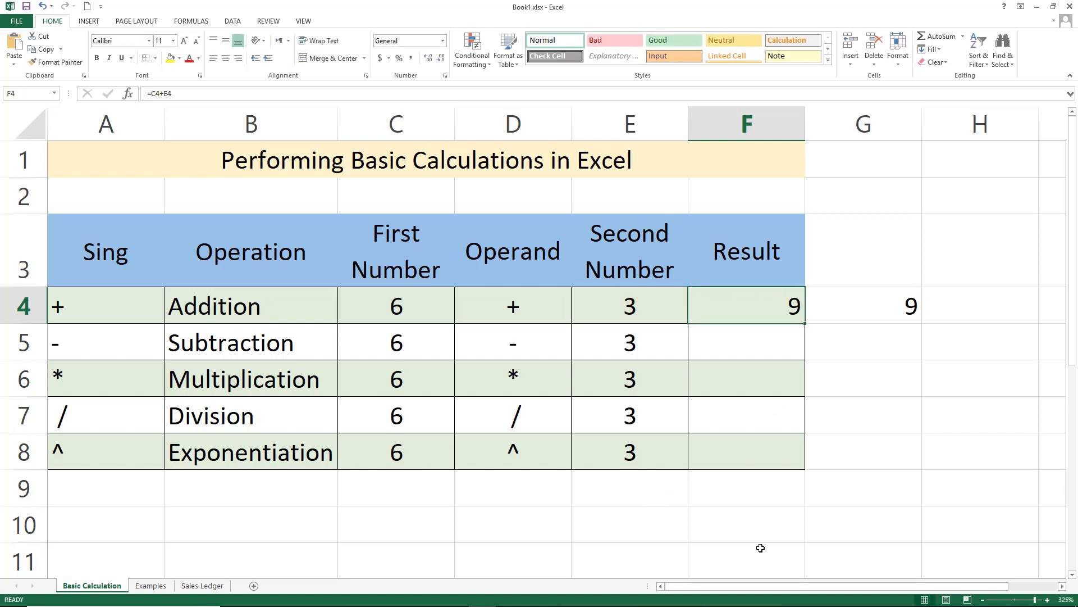
pyautogui.click(744, 365)
pyautogui.click(743, 310)
pyautogui.click(162, 92)
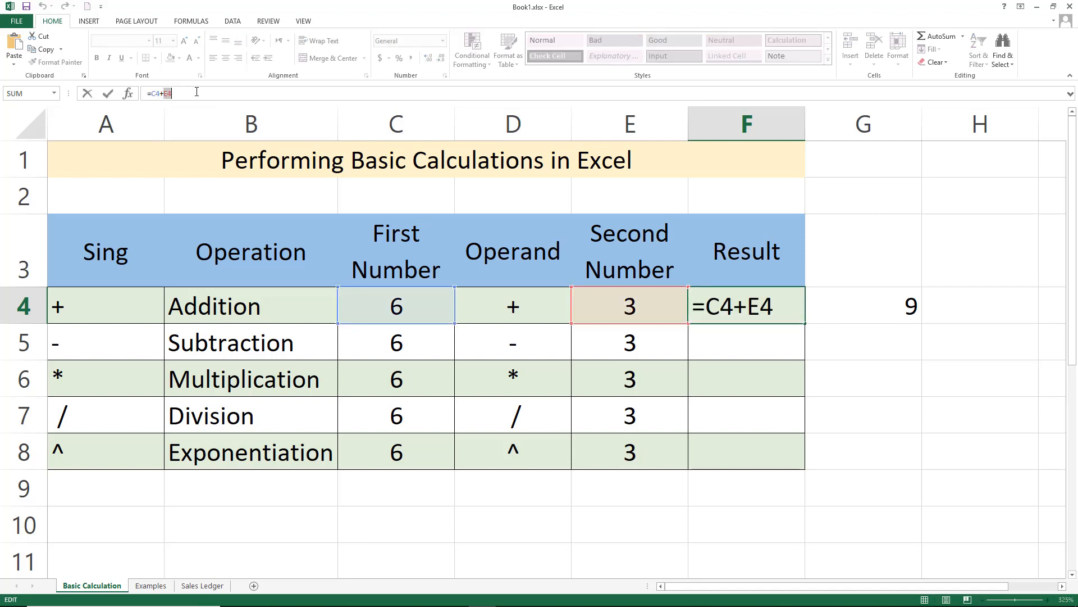
pyautogui.hotkey('ctrl', 'Return')
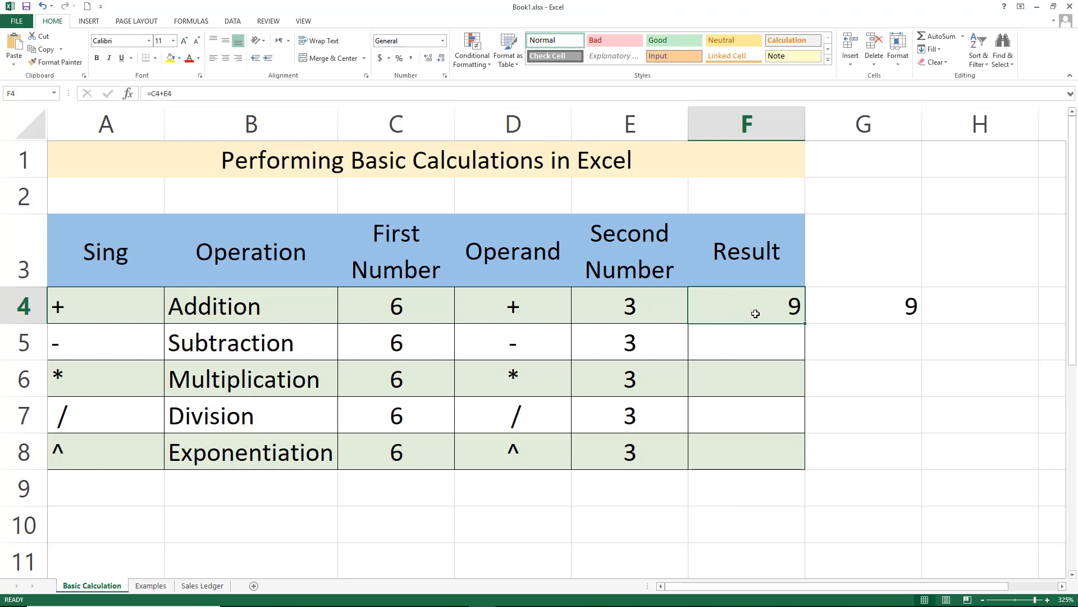
# Compare the formulas of the Addition result cell and its neighbouring cell, then select the first number cell
pyautogui.doubleClick(755, 314)
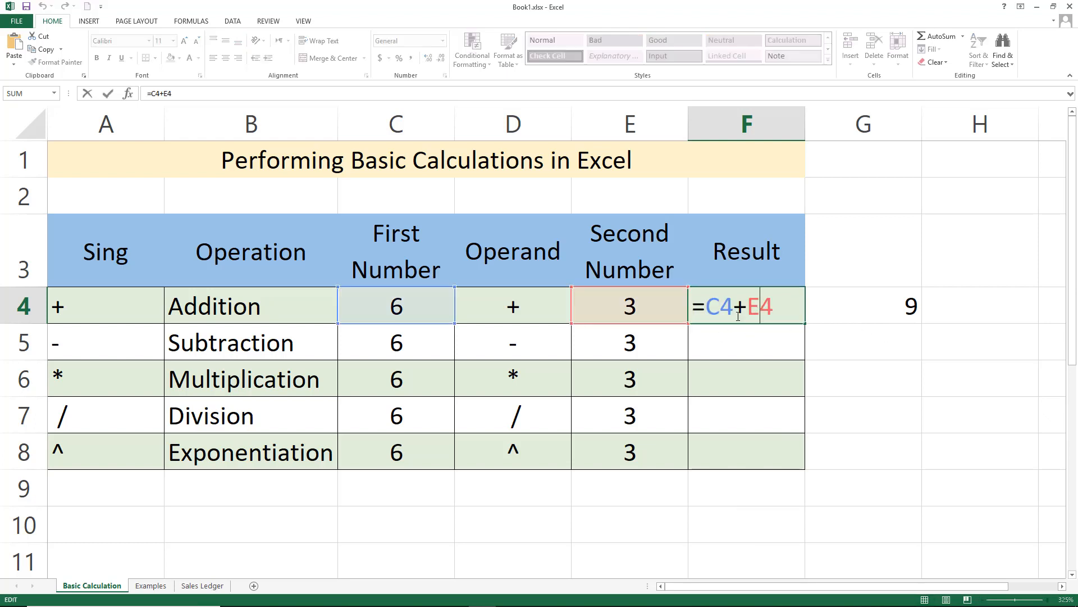
pyautogui.click(854, 316)
pyautogui.doubleClick(853, 314)
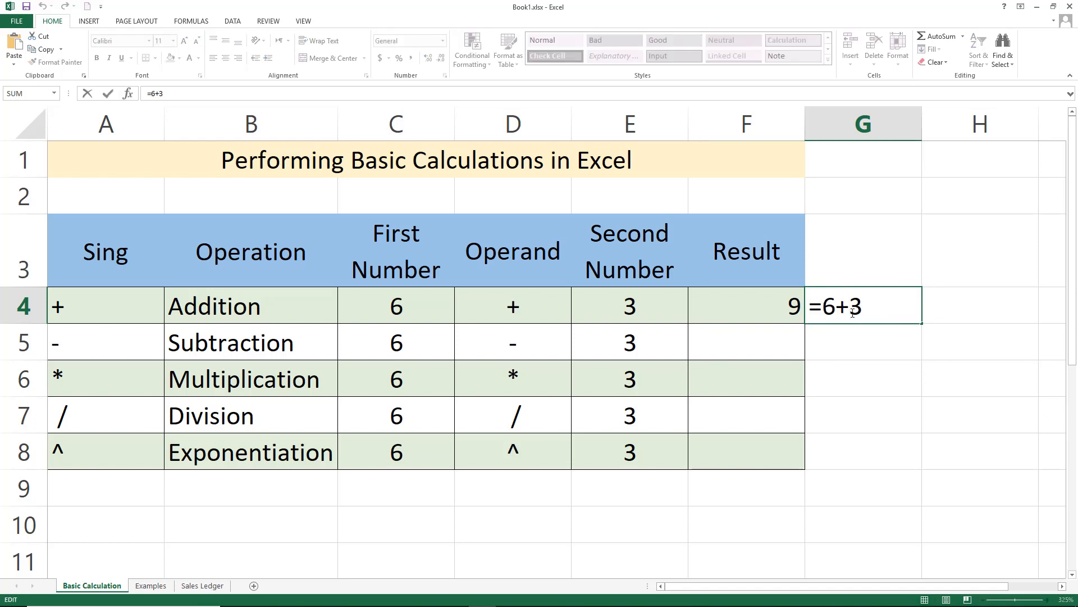
pyautogui.hotkey('ctrl', 'Return')
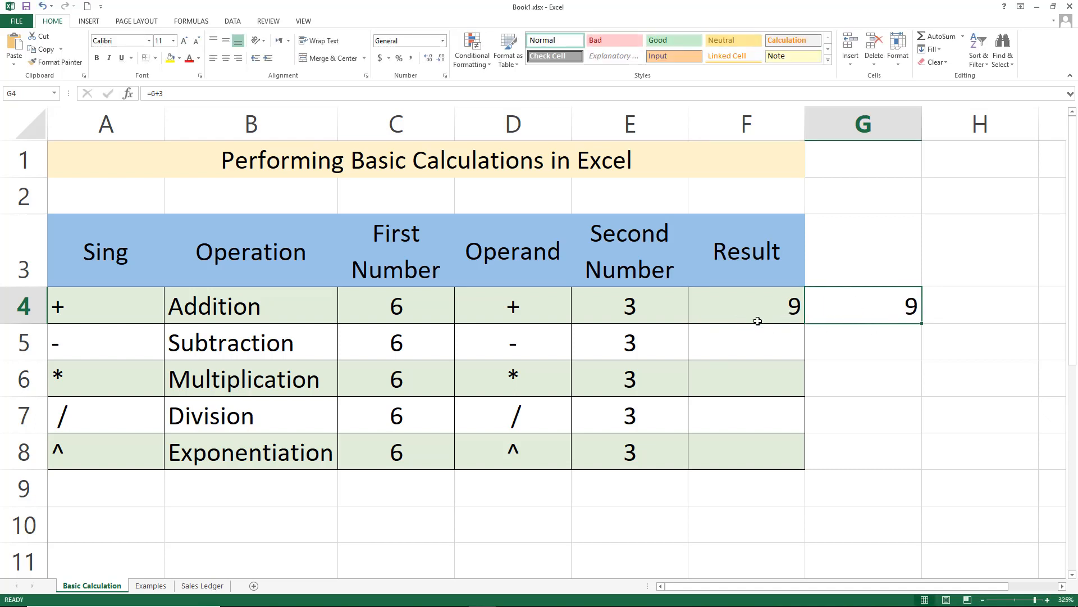
pyautogui.click(413, 309)
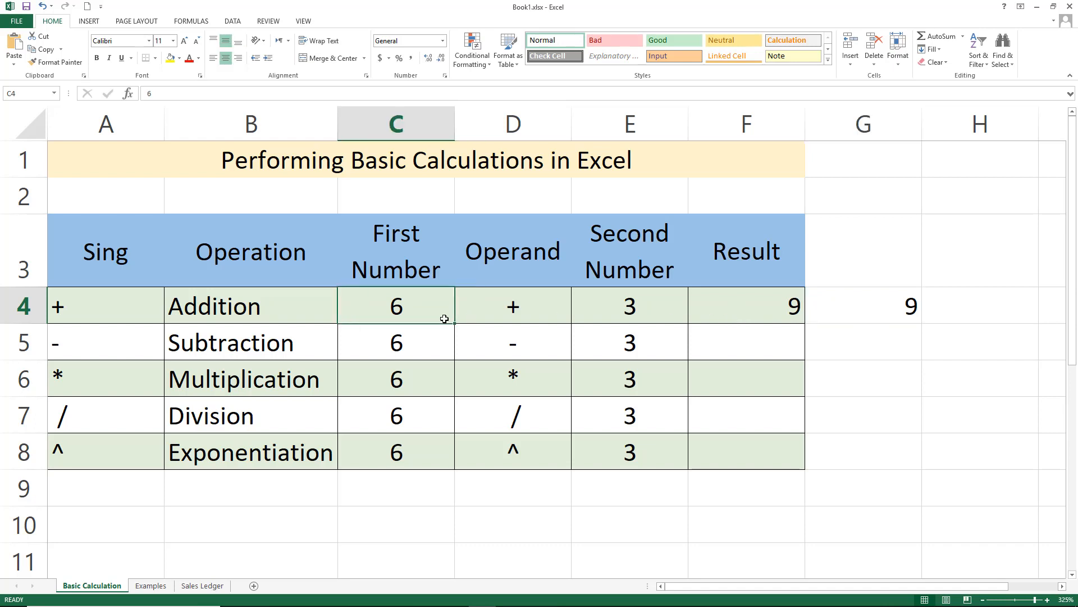
# Set the Addition row's first number to 10 and select its result cell
pyautogui.write('10')
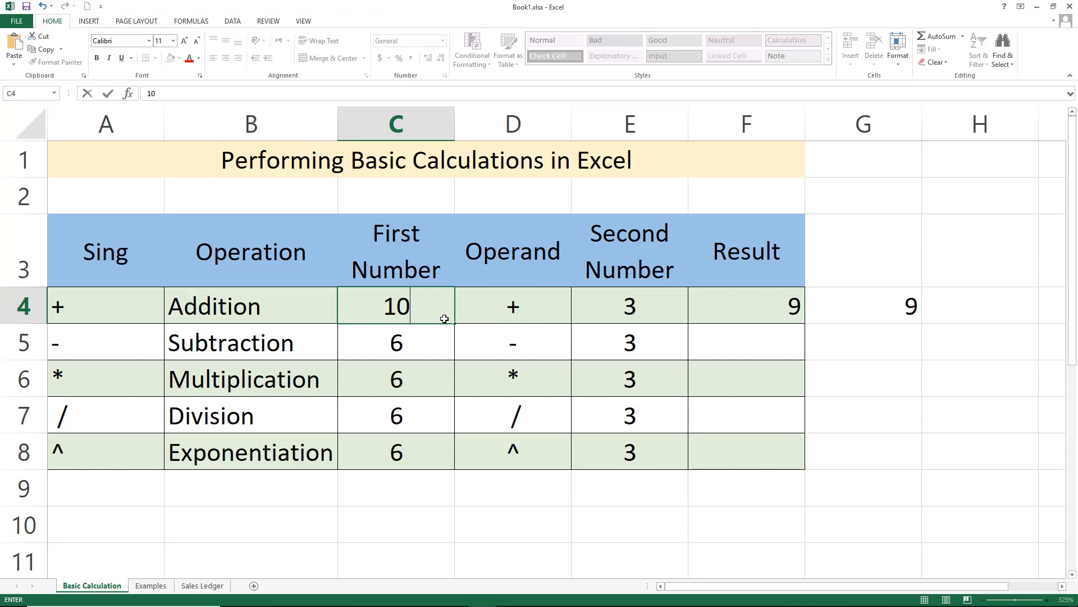
pyautogui.press('Return')
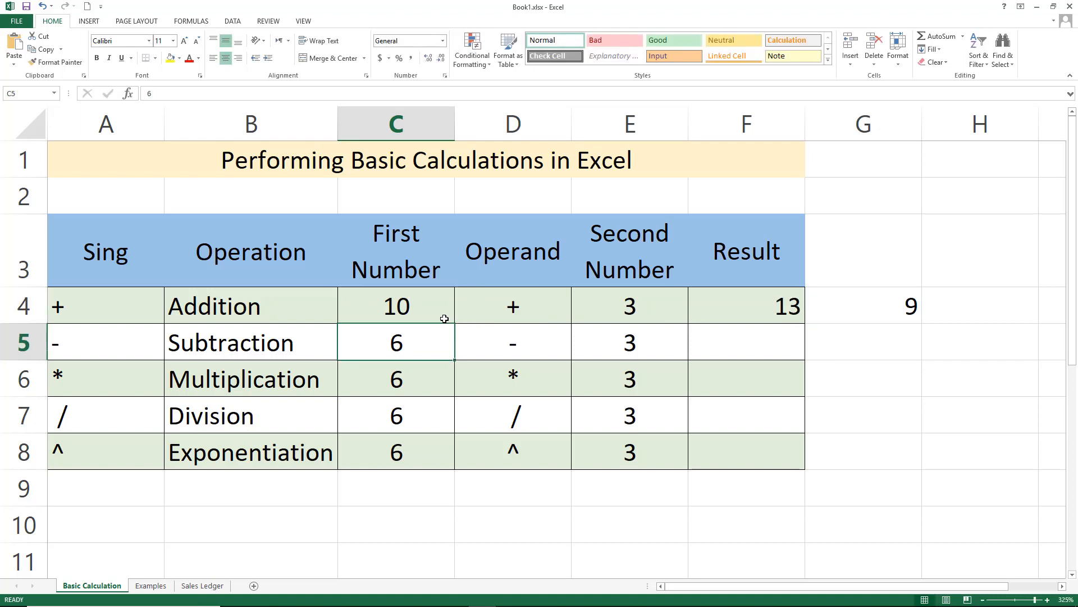
pyautogui.click(761, 303)
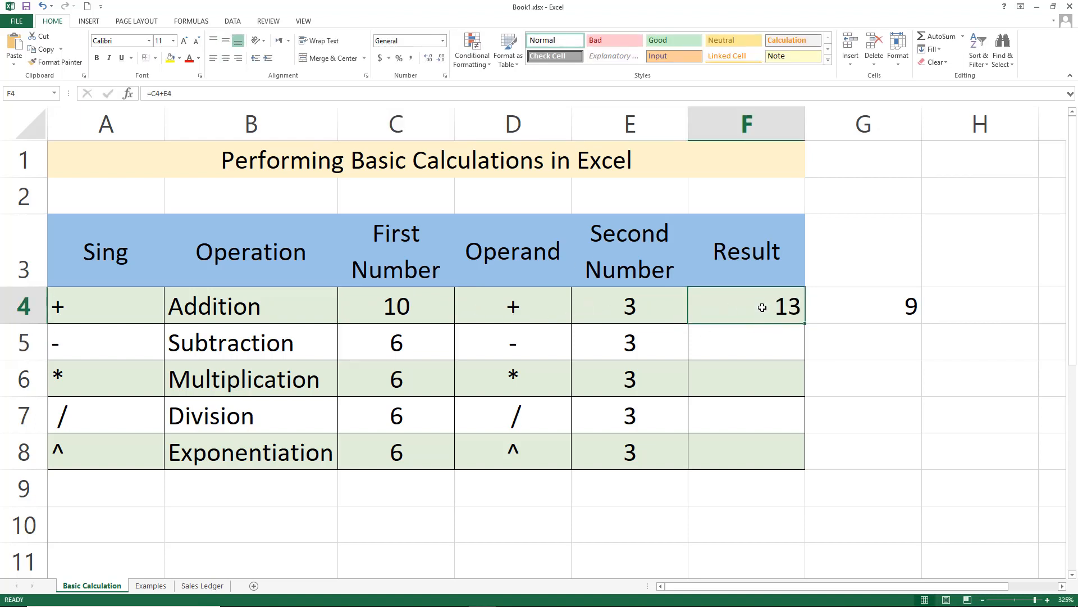
# Inspect the formulas of the cell beside the Addition result and of the Addition result in edit mode
pyautogui.doubleClick(886, 307)
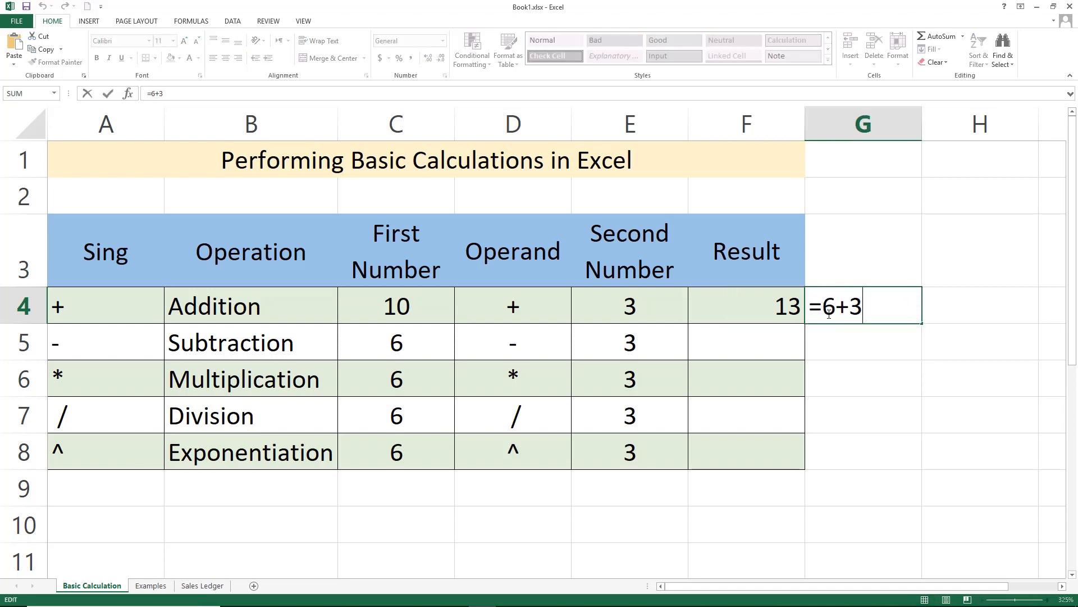
pyautogui.press('Return')
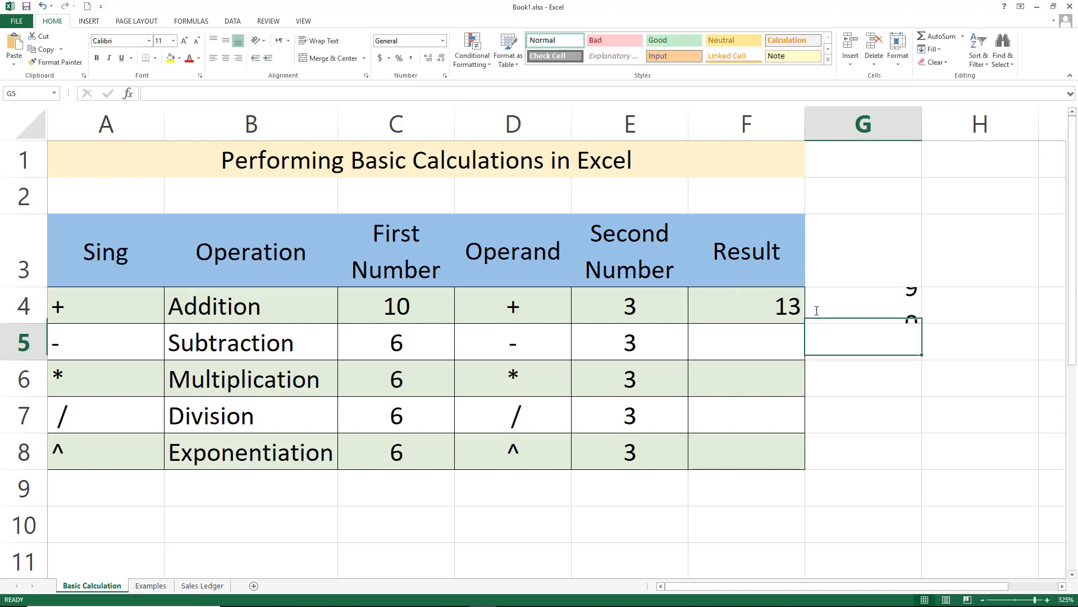
pyautogui.doubleClick(762, 313)
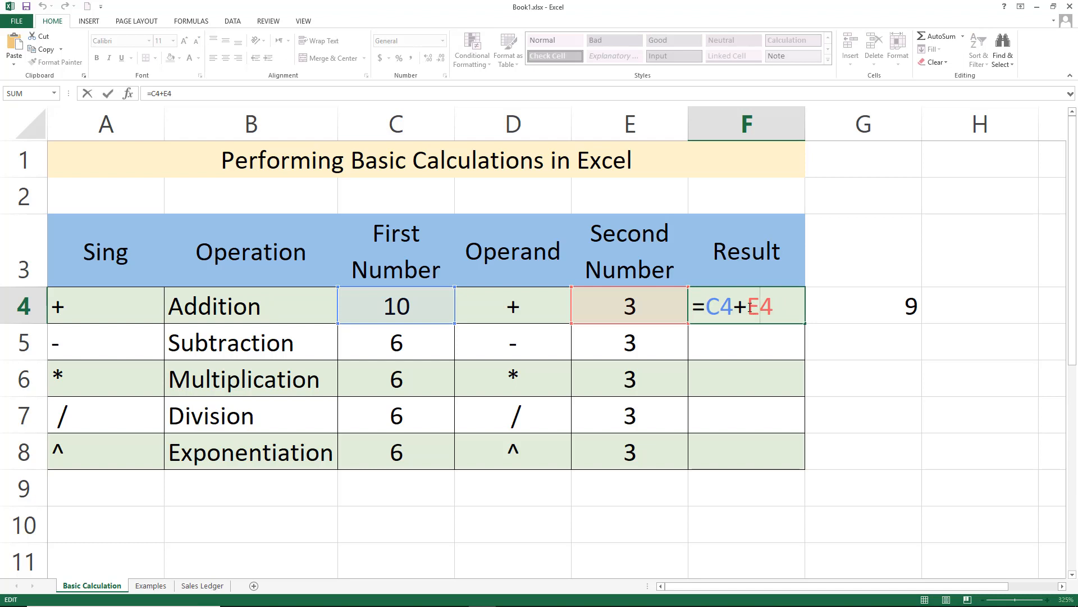
pyautogui.moveTo(747, 308); pyautogui.dragTo(771, 309)
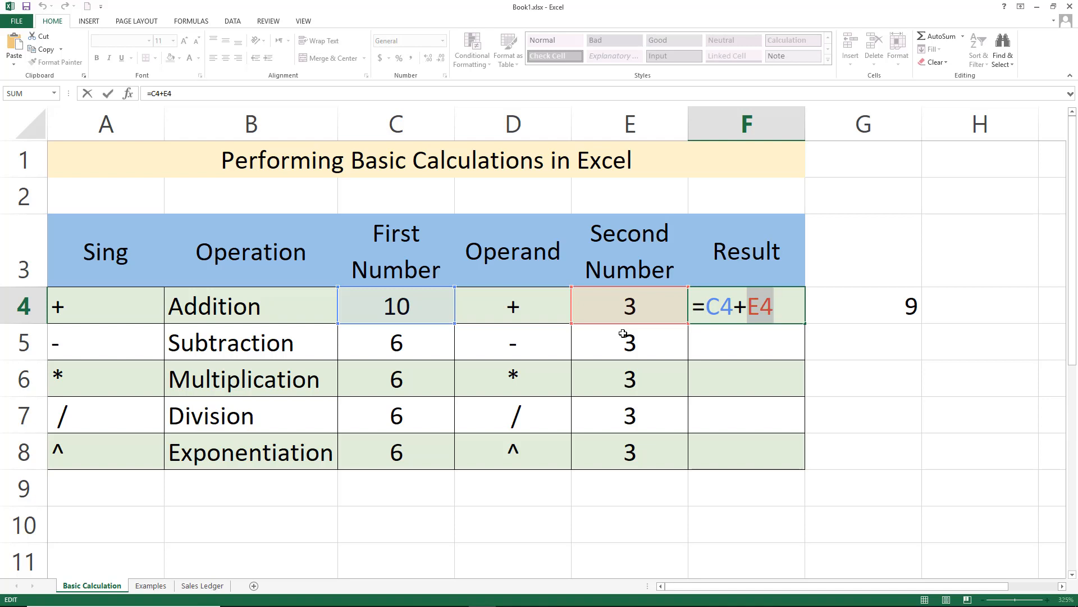
pyautogui.press('Return')
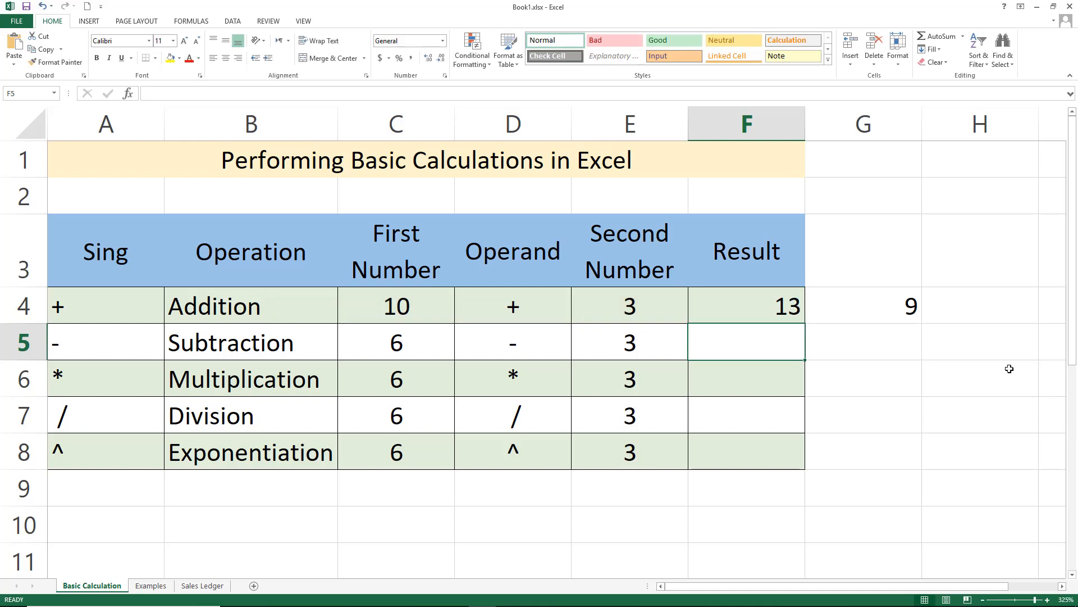
# Clear the =6+3 formula from the cell beside the Addition result
pyautogui.click(904, 313)
pyautogui.press('Delete')
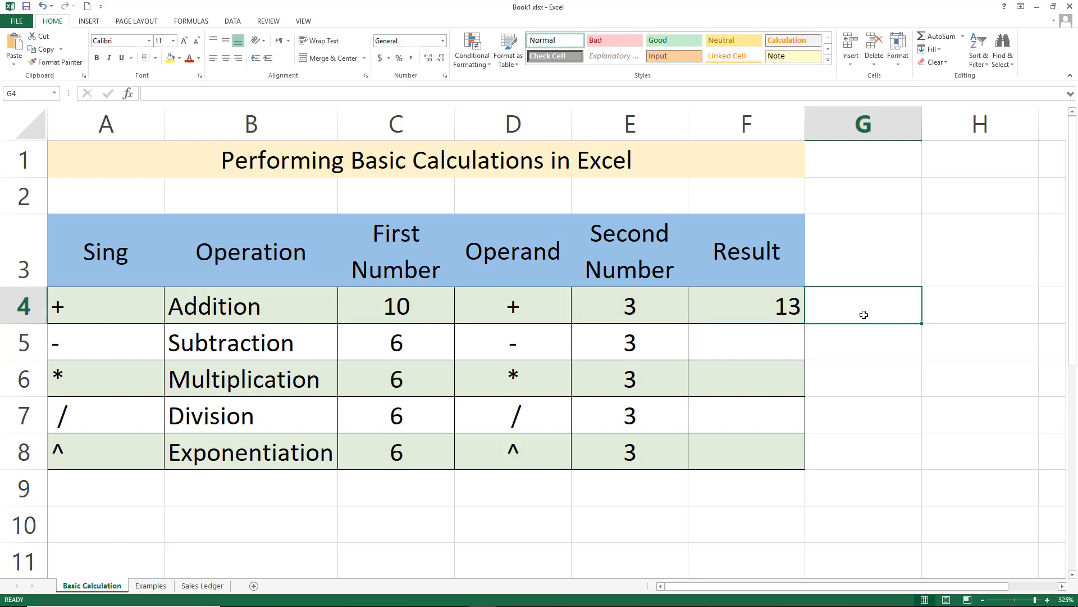
pyautogui.doubleClick(767, 309)
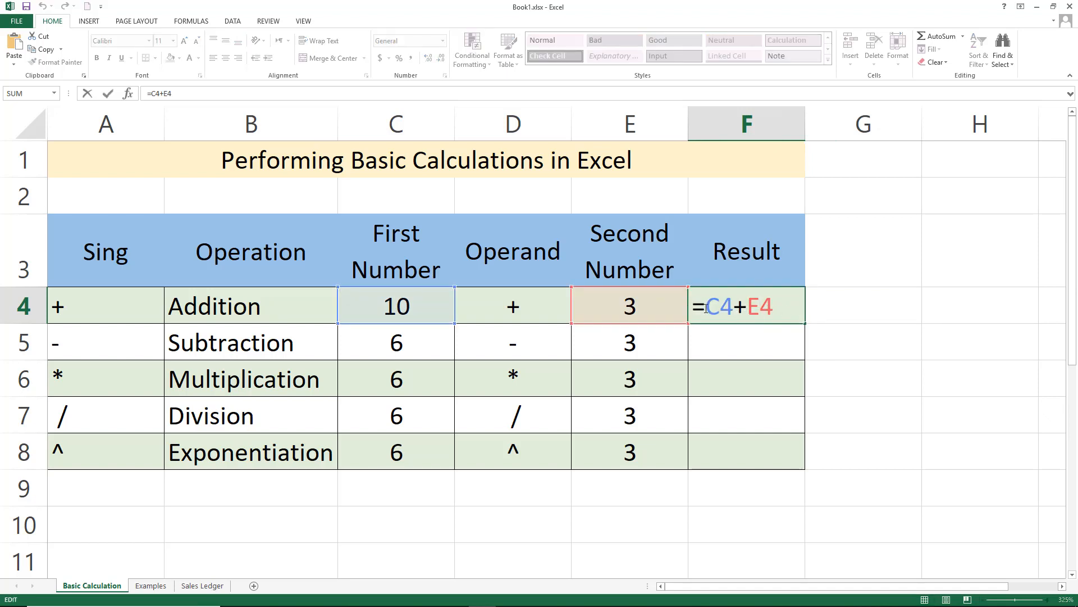
# Enter a Subtraction result formula subtracting the second number from the first number, =C5-E5
pyautogui.click(715, 345)
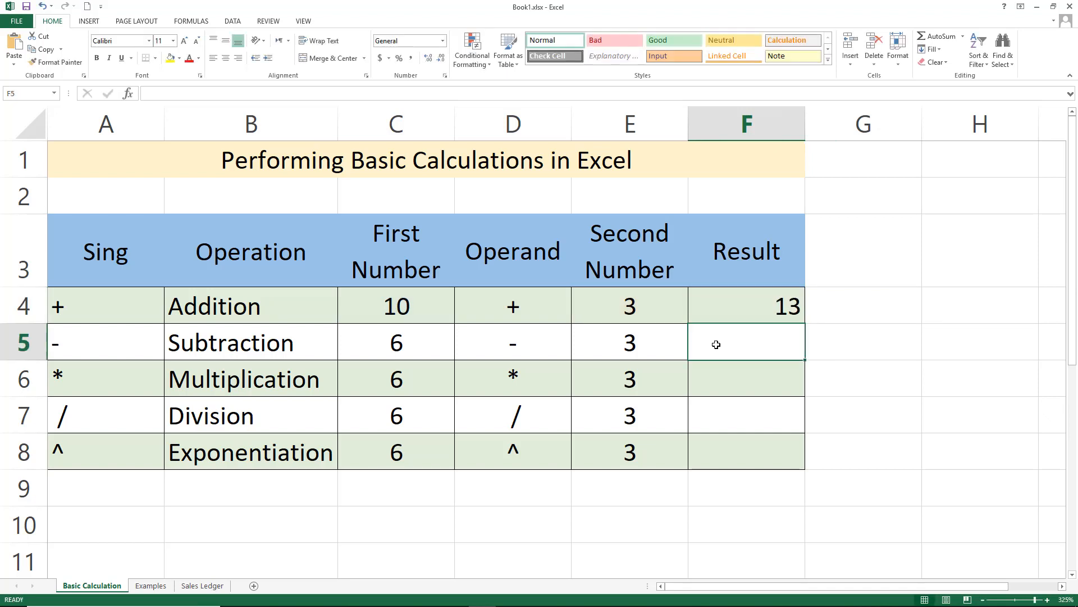
pyautogui.write('=')
pyautogui.click(436, 341)
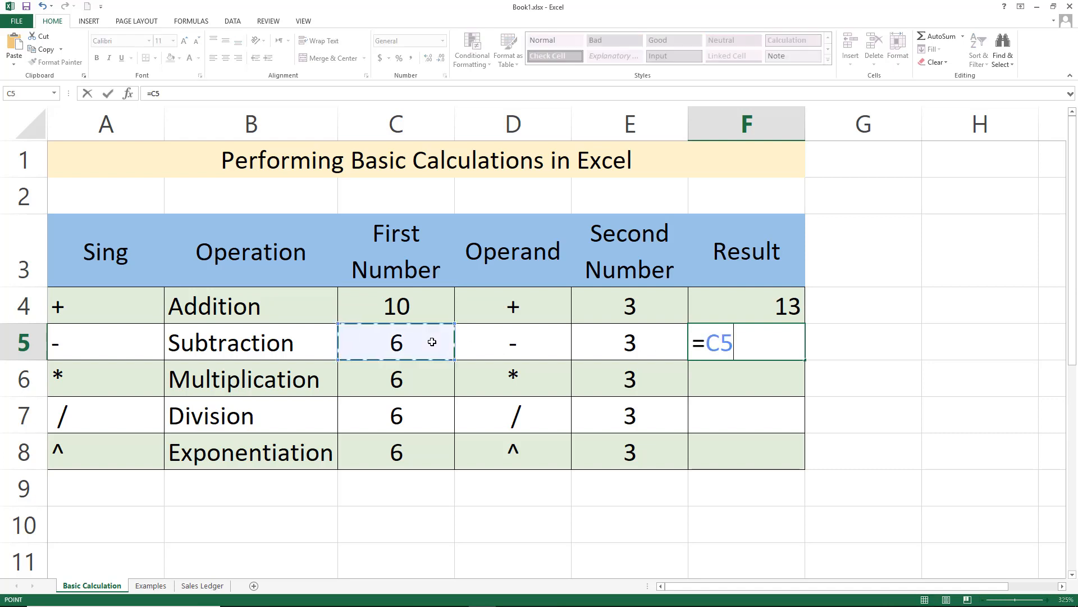
pyautogui.write('-')
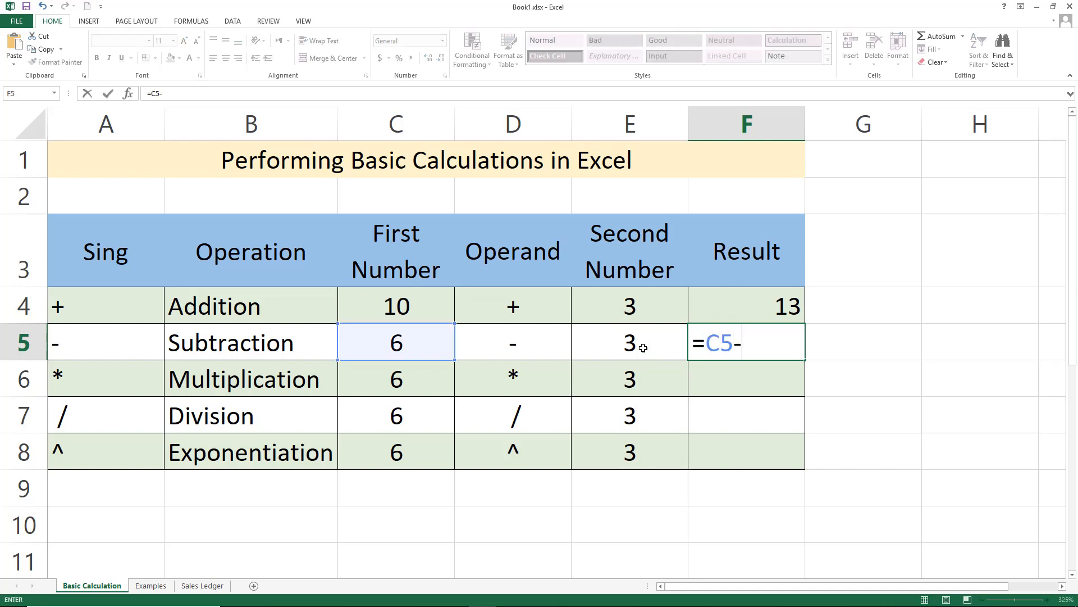
pyautogui.click(614, 331)
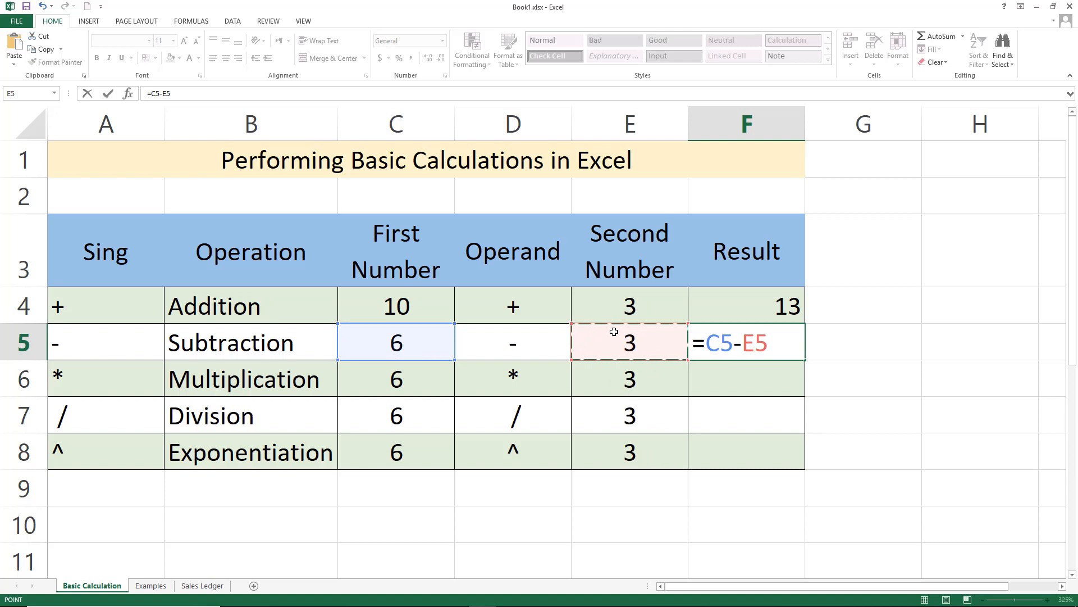
pyautogui.press('Return')
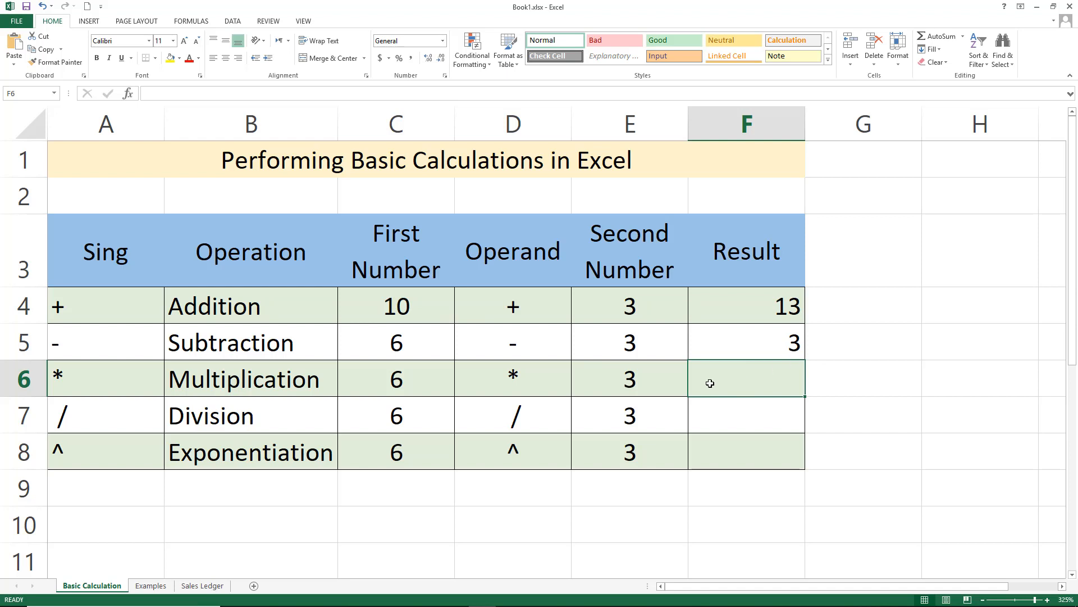
# Enter a Multiplication result formula multiplying the first and second numbers, =C6*E6
pyautogui.write('=')
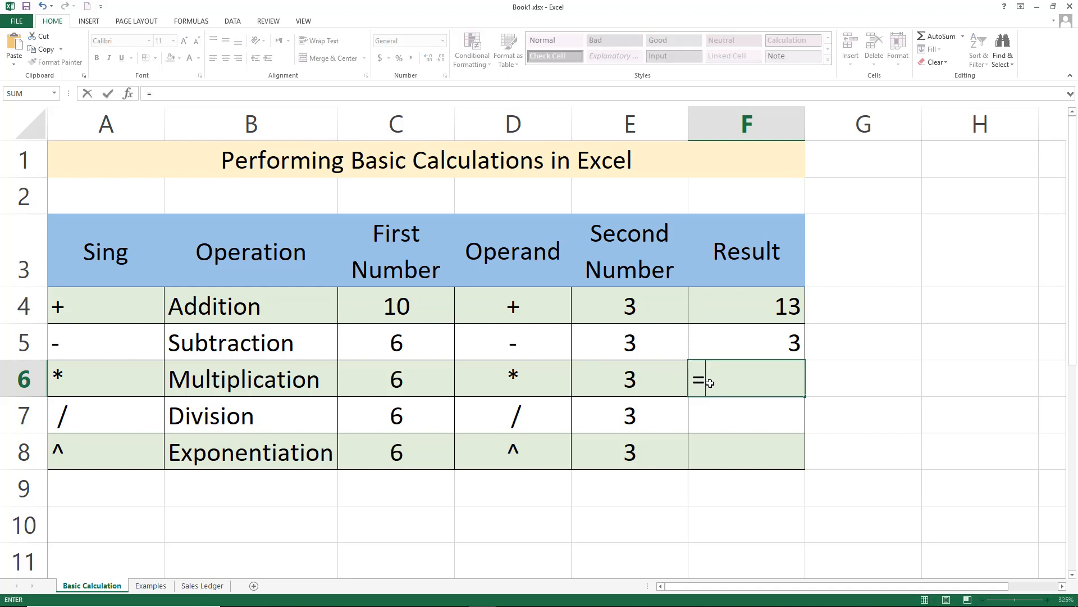
pyautogui.click(408, 374)
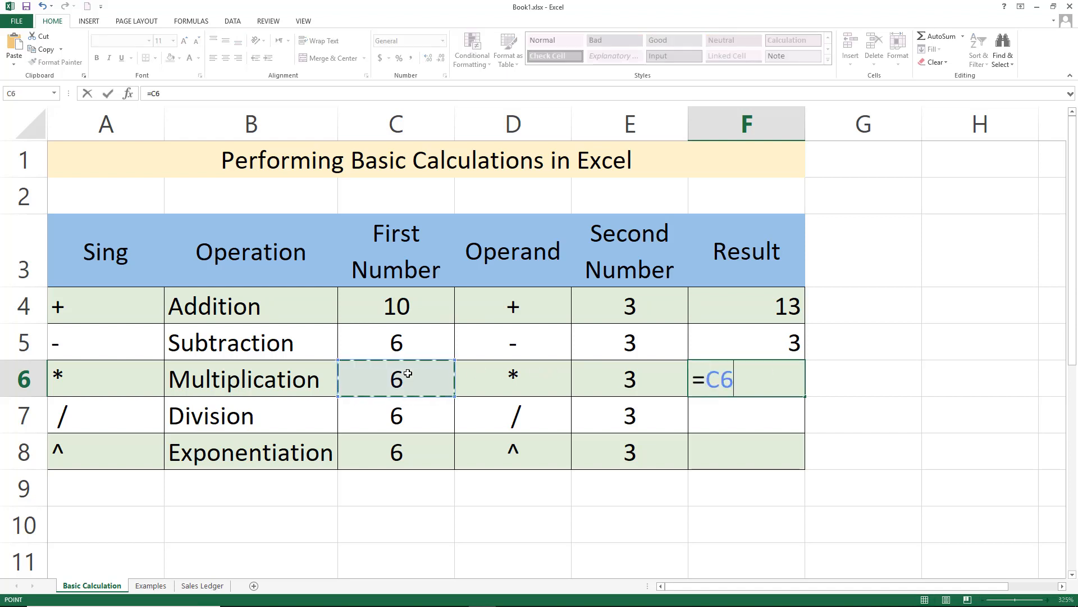
pyautogui.write('*')
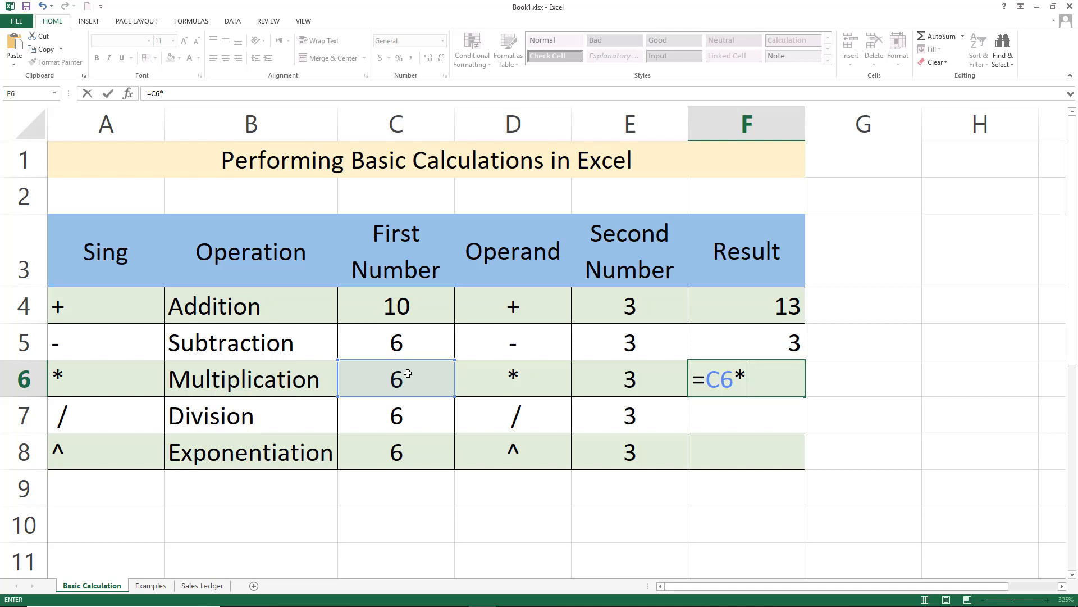
pyautogui.click(605, 378)
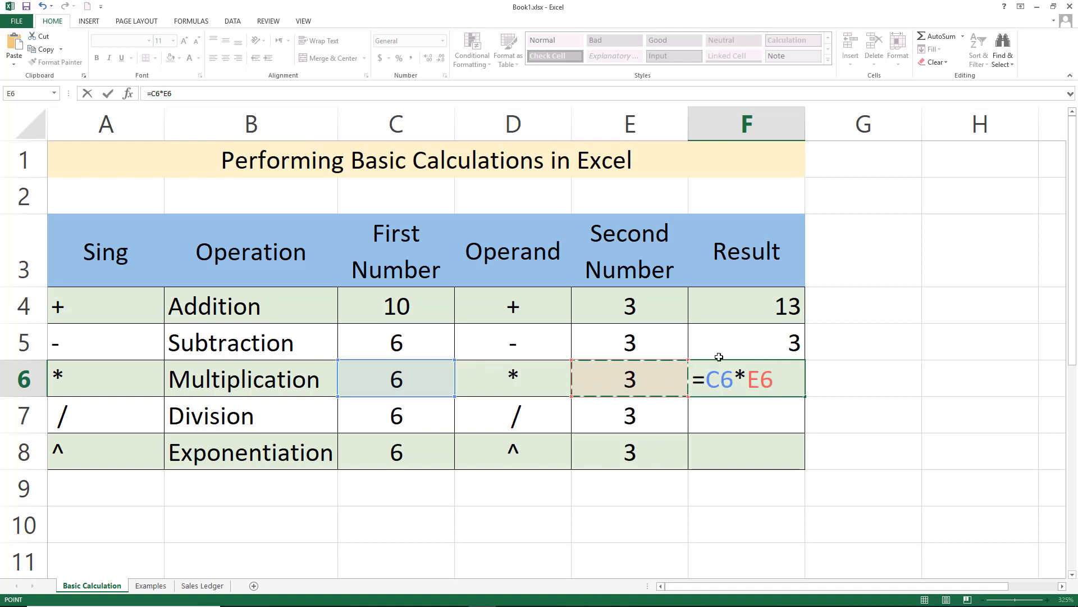
pyautogui.press('Return')
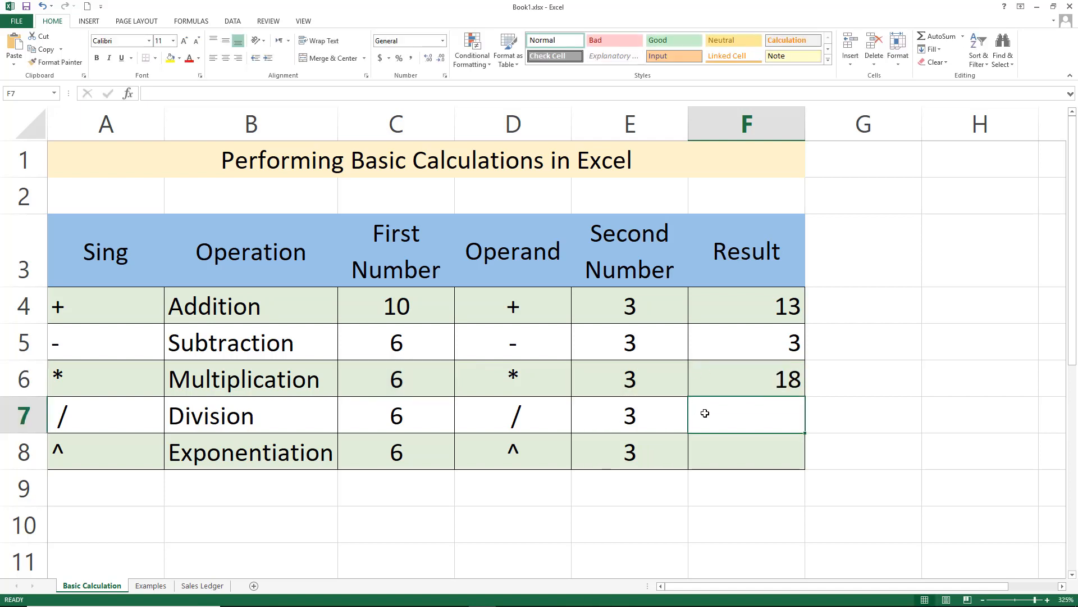
# Enter a Division result formula dividing the first number by the second, =C7/E7
pyautogui.write('=')
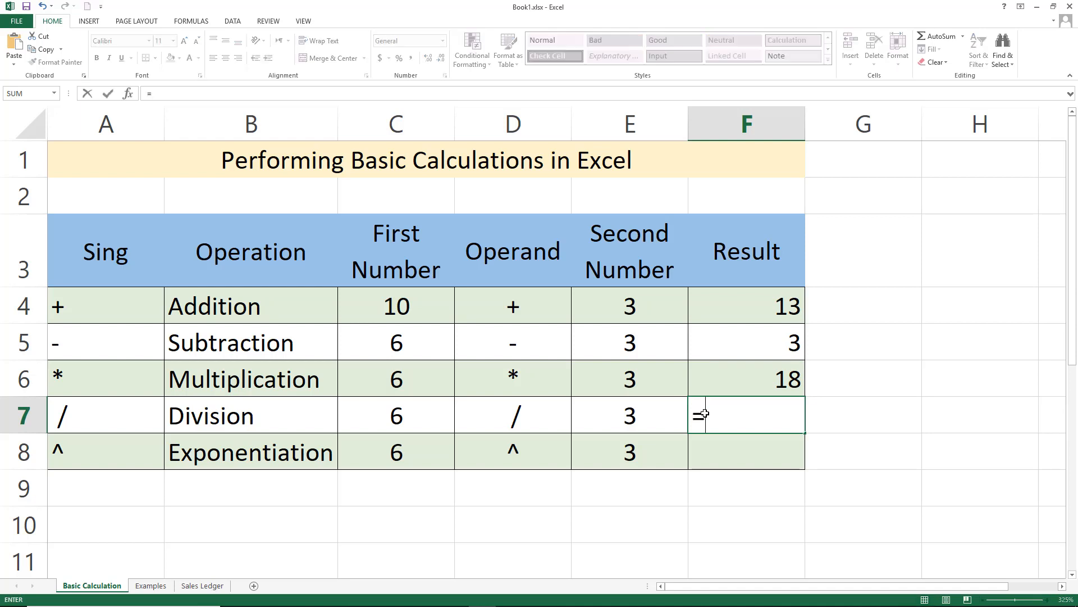
pyautogui.click(407, 416)
pyautogui.write('/')
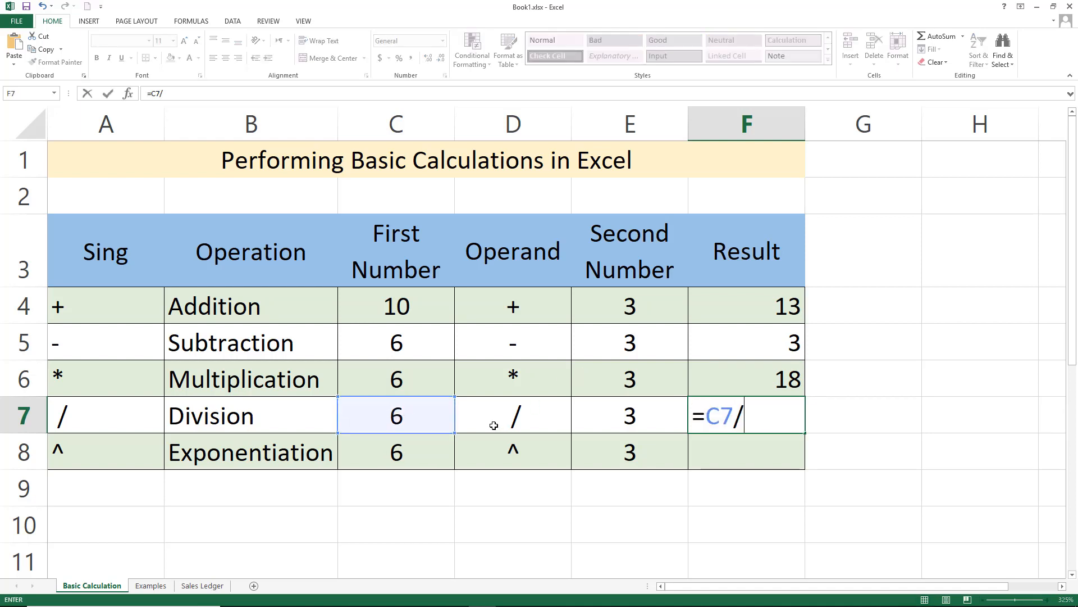
pyautogui.click(592, 408)
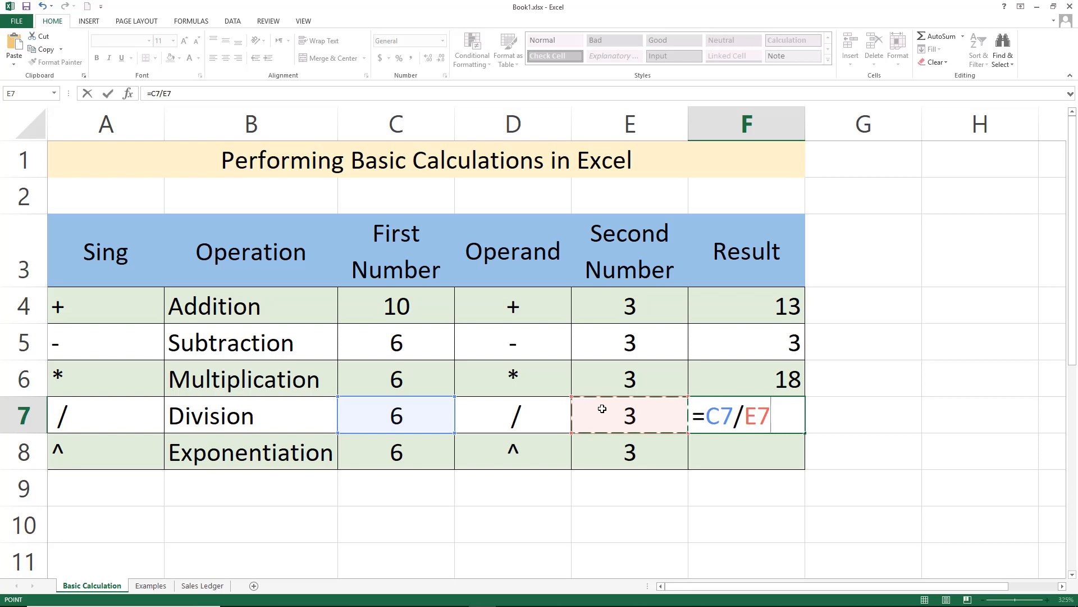
pyautogui.press('Return')
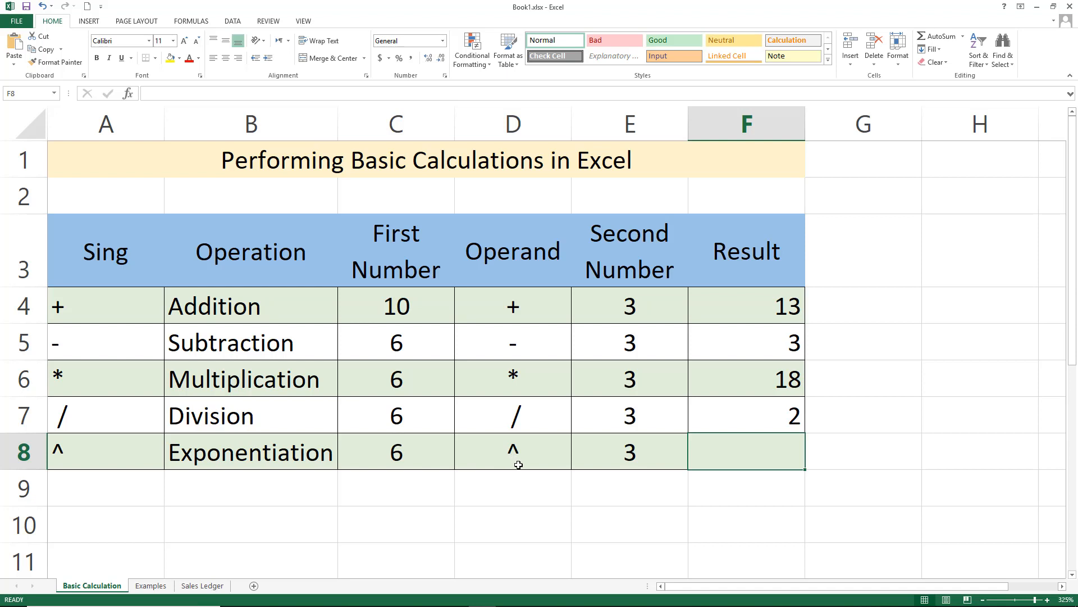
# Enter the text 2^5 in cell C10 below the table
pyautogui.click(430, 521)
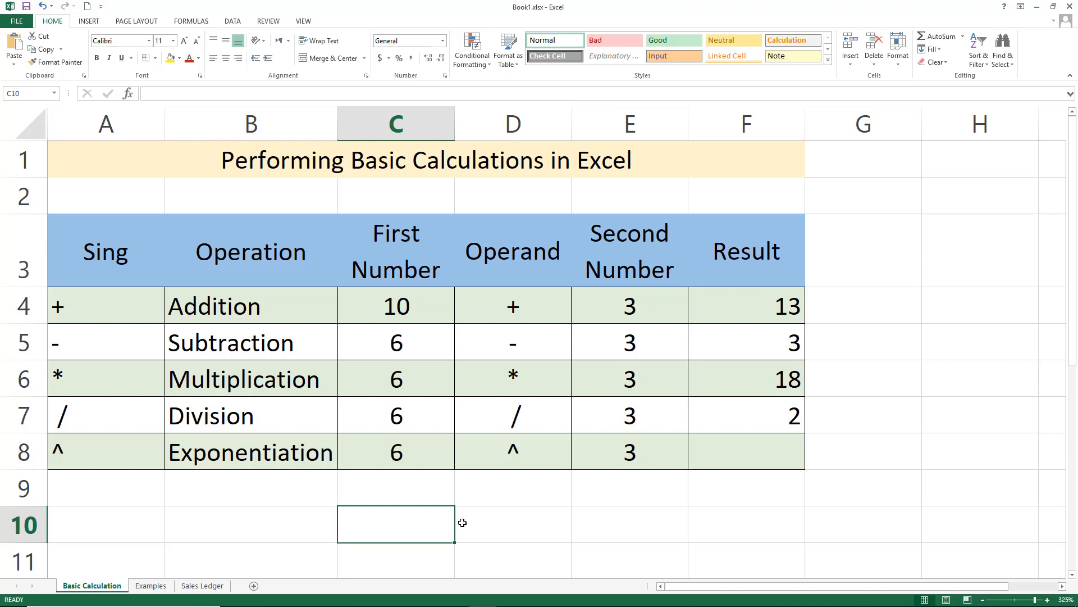
pyautogui.write('2')
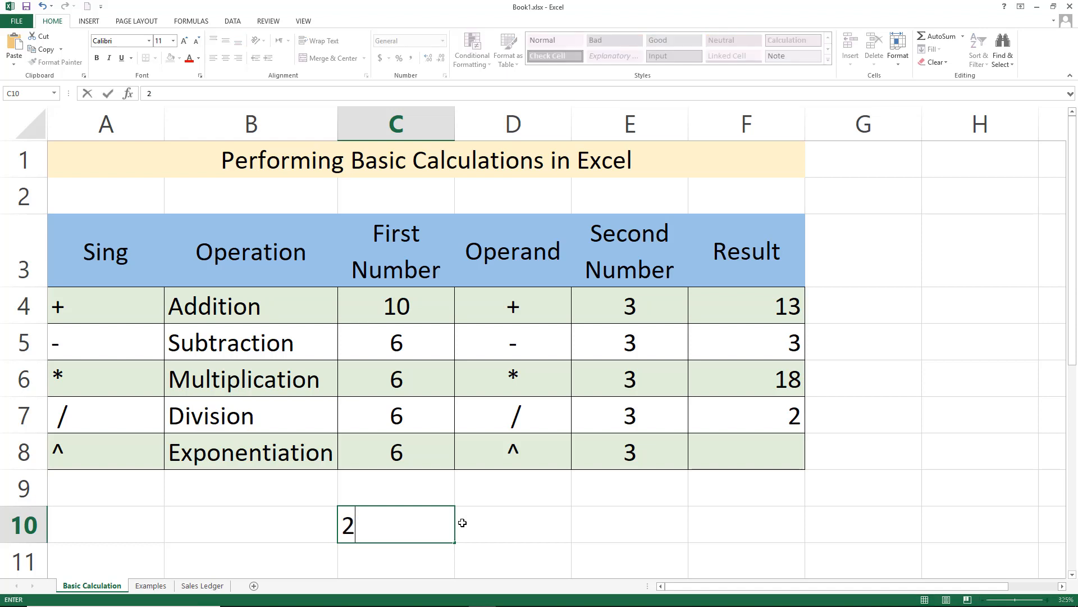
pyautogui.write('^5')
pyautogui.click(462, 522)
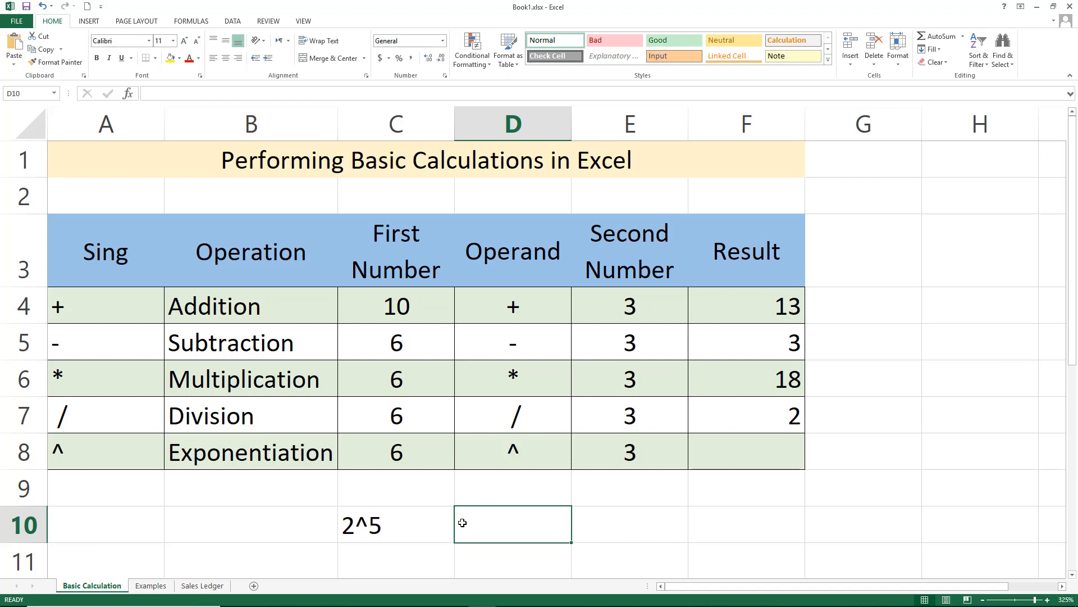
# Enter 2*2*2*2*2 in cell D10 next to it
pyautogui.write('2*')
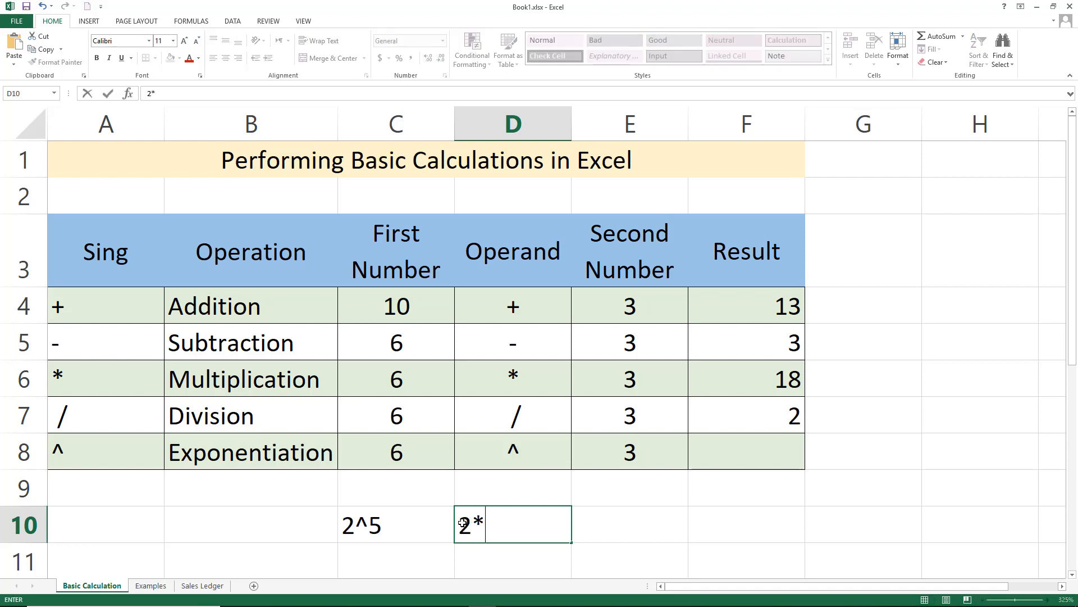
pyautogui.write('2*2*2*')
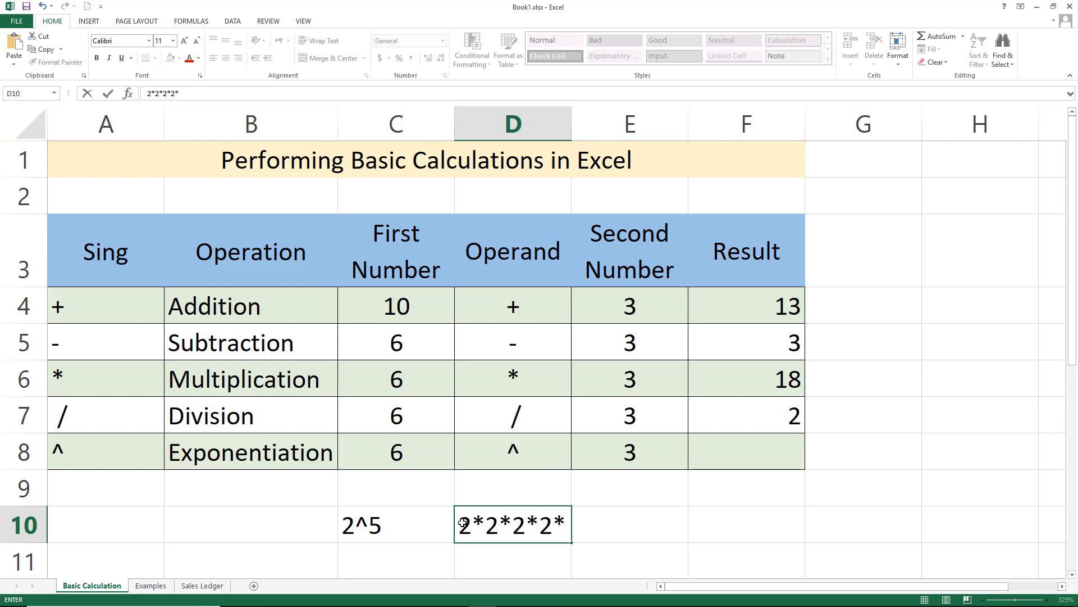
pyautogui.write('2')
pyautogui.press('Return')
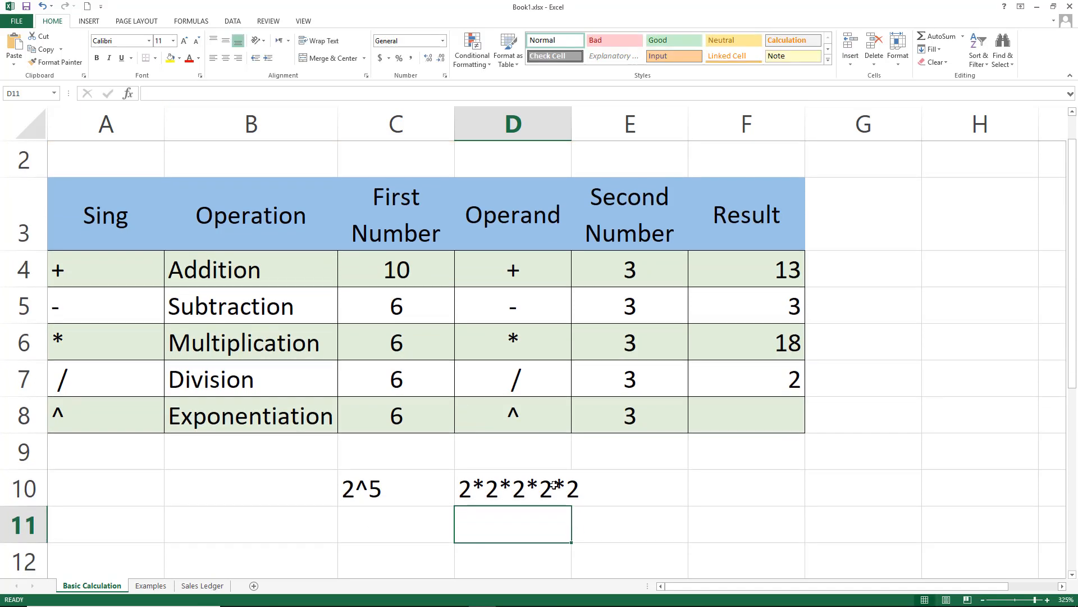
# Enter an Exponentiation result formula raising the first number to the second, =C8^E8
pyautogui.click(730, 419)
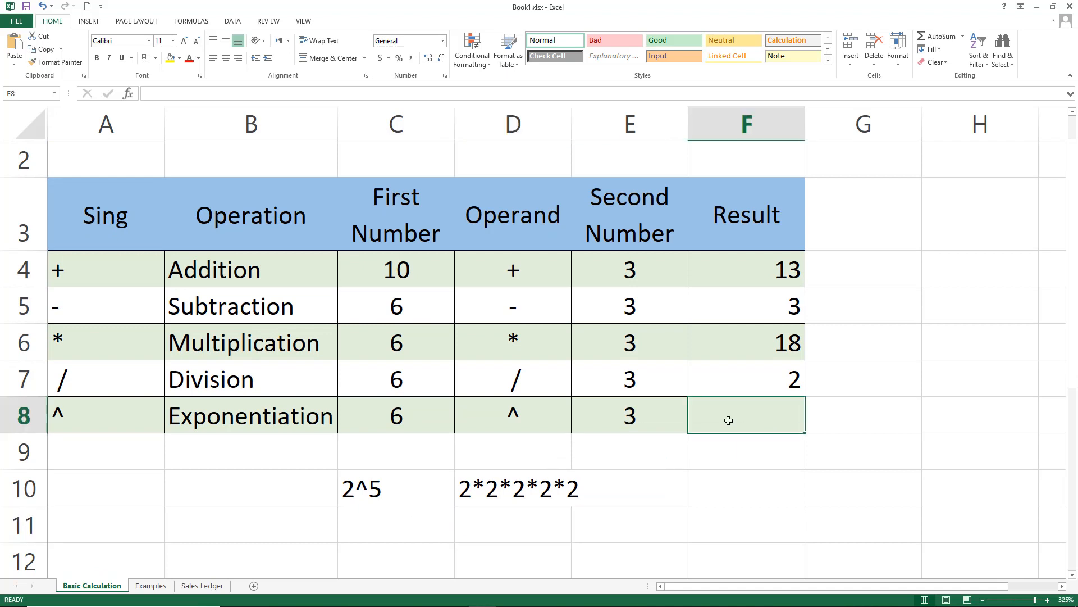
pyautogui.write('=')
pyautogui.click(420, 419)
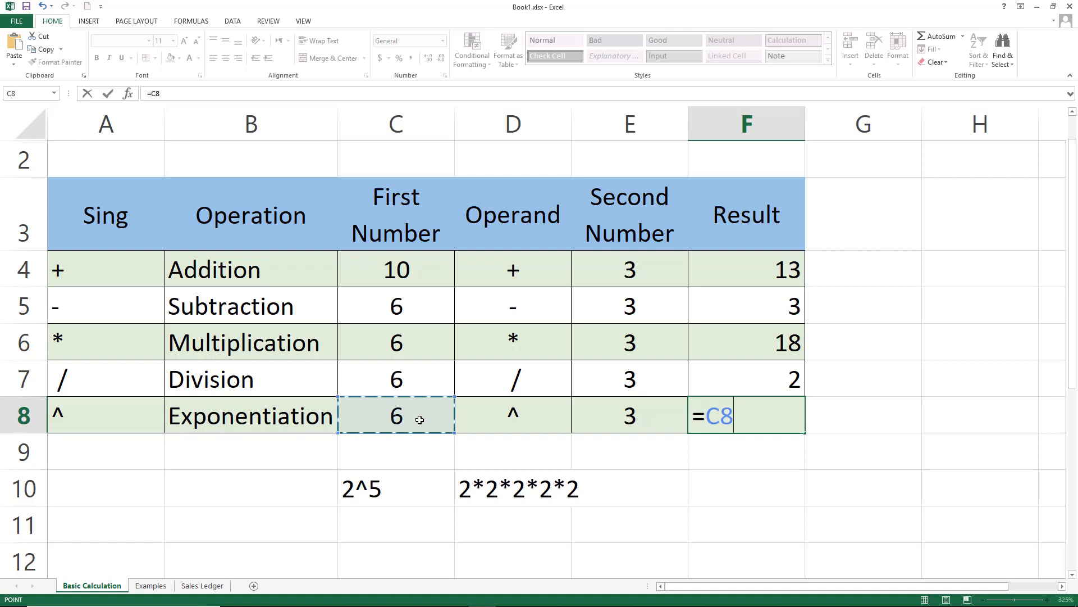
pyautogui.write('^')
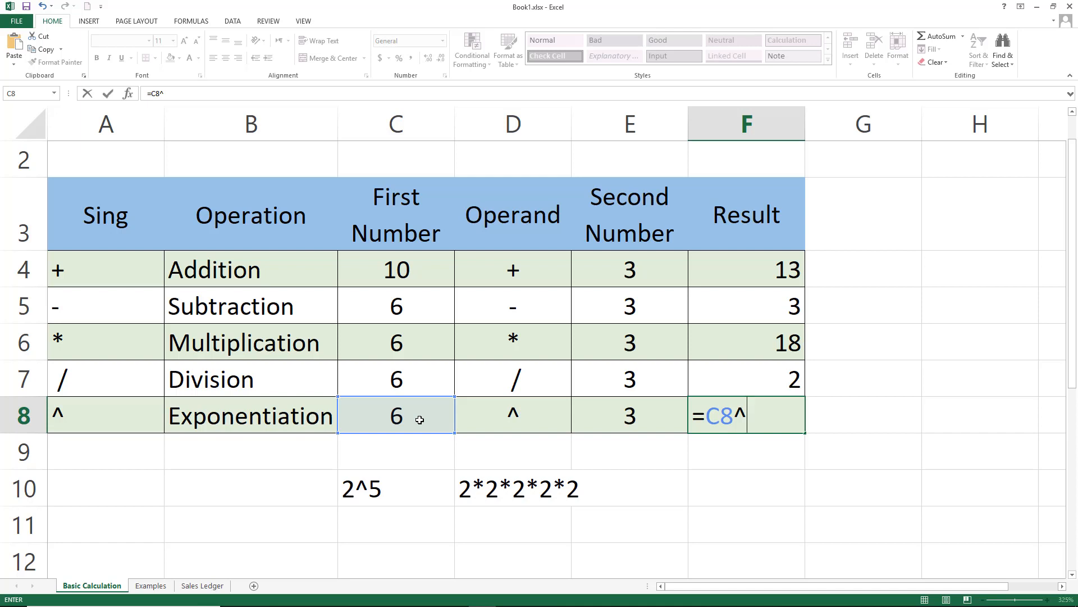
pyautogui.click(590, 415)
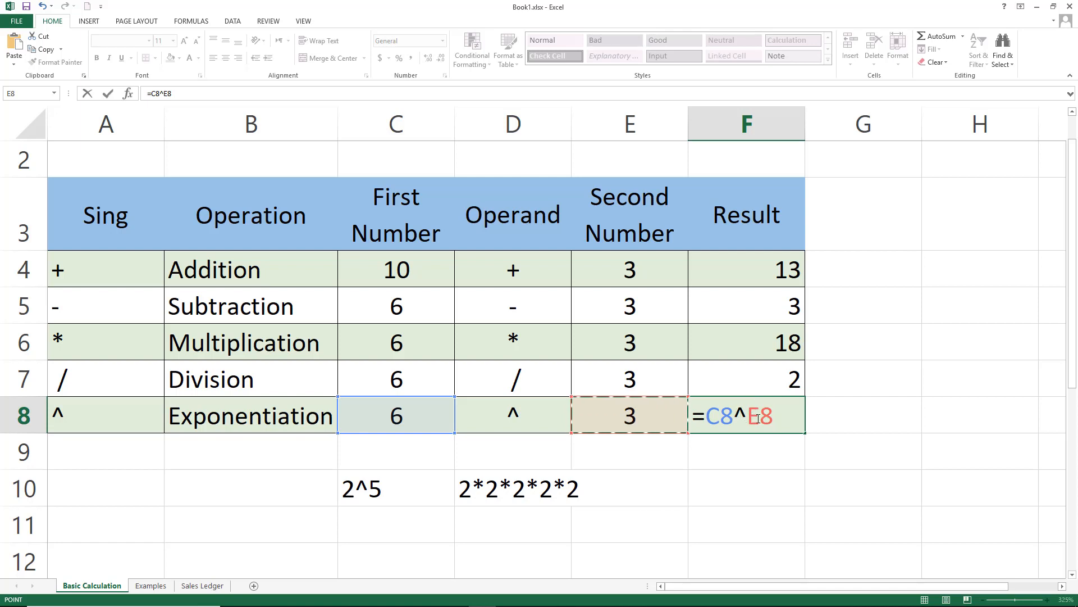
pyautogui.press('Return')
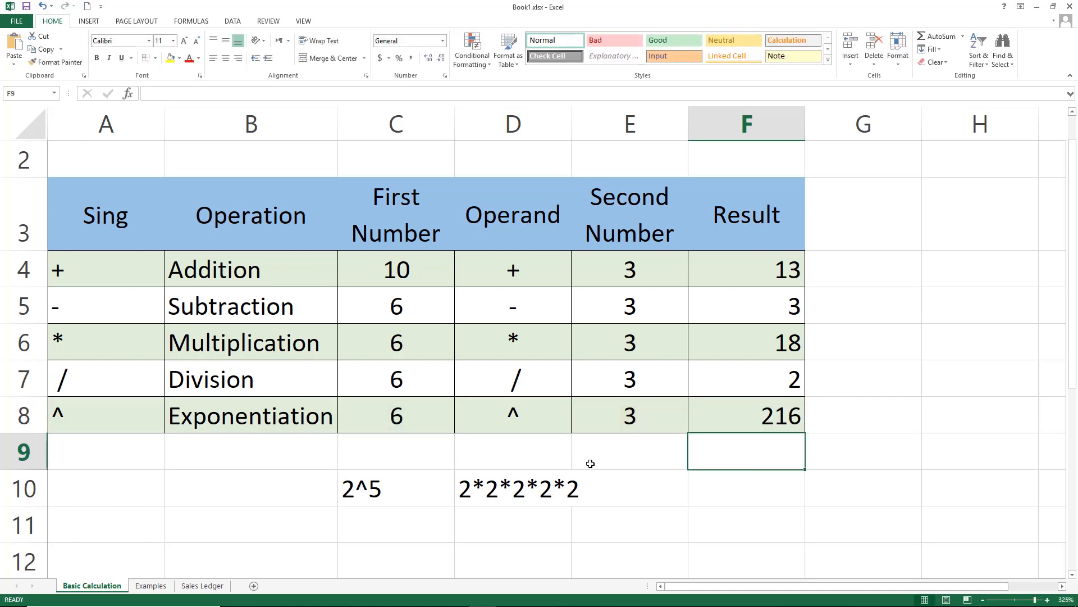
# Clear the 2^5 and 2*2*2*2*2 entries from row 10 below the table
pyautogui.moveTo(590, 463); pyautogui.dragTo(405, 507)
pyautogui.press('Delete')
pyautogui.click(498, 477)
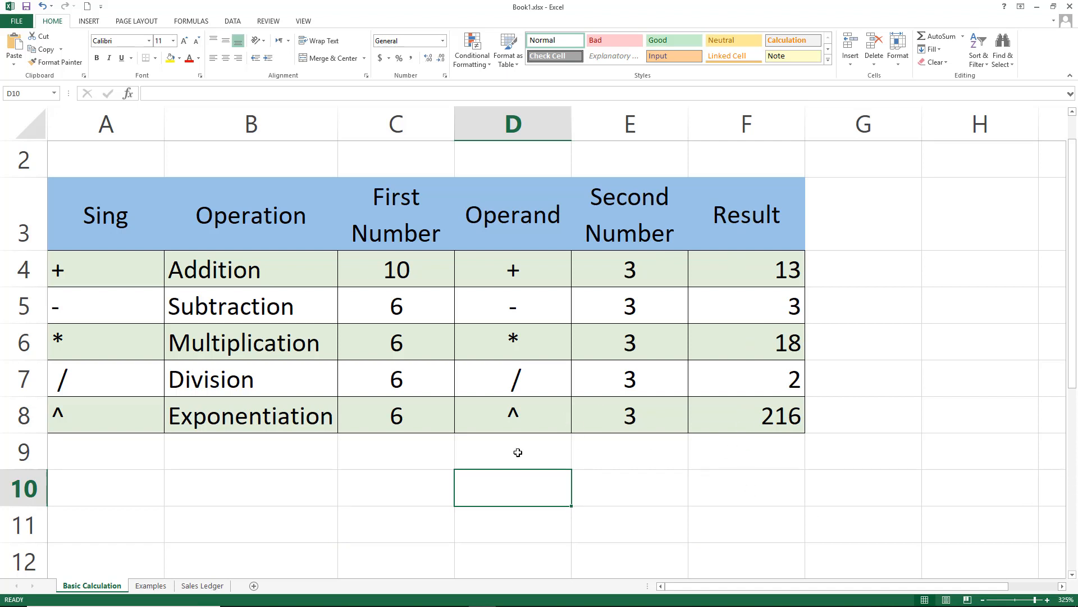
# On the Examples sheet, enter the Books Sales Total formula adding the three book sales, =B4+B5+B6
pyautogui.click(147, 586)
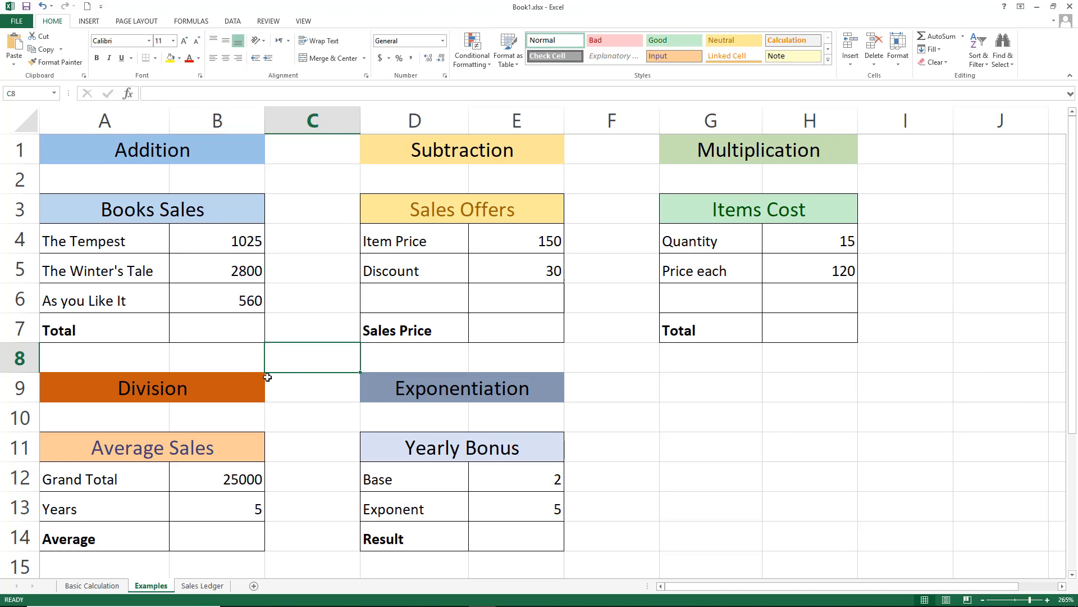
pyautogui.click(215, 328)
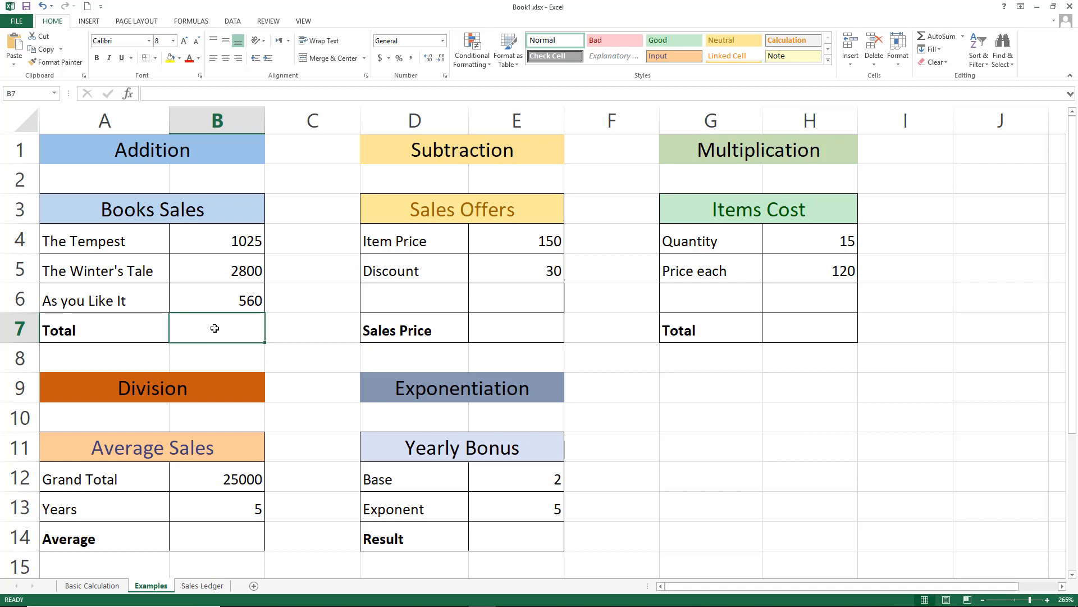
pyautogui.write('=')
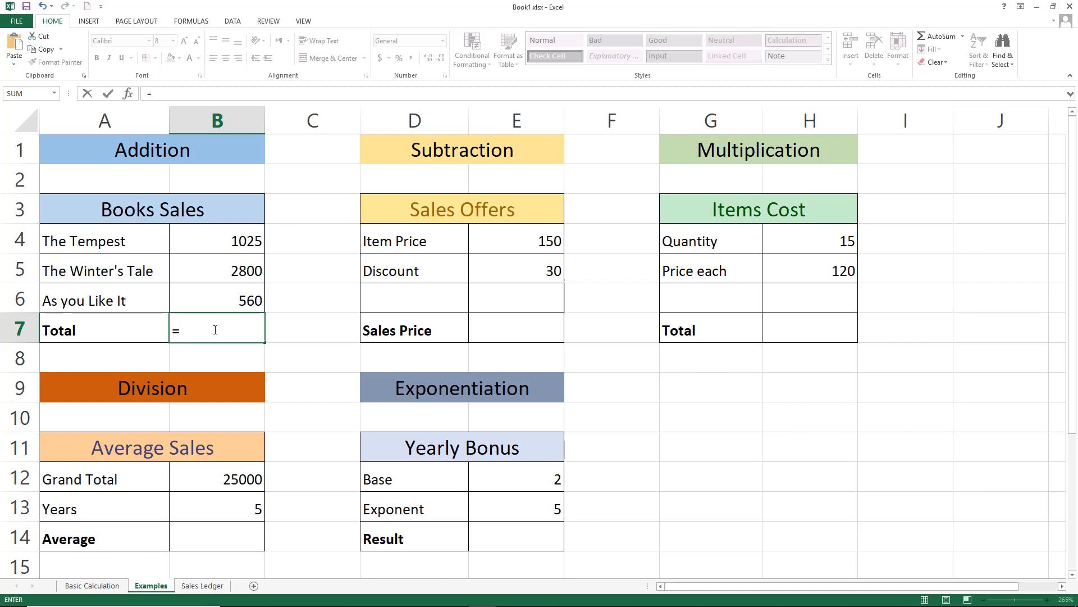
pyautogui.click(239, 241)
pyautogui.write('+')
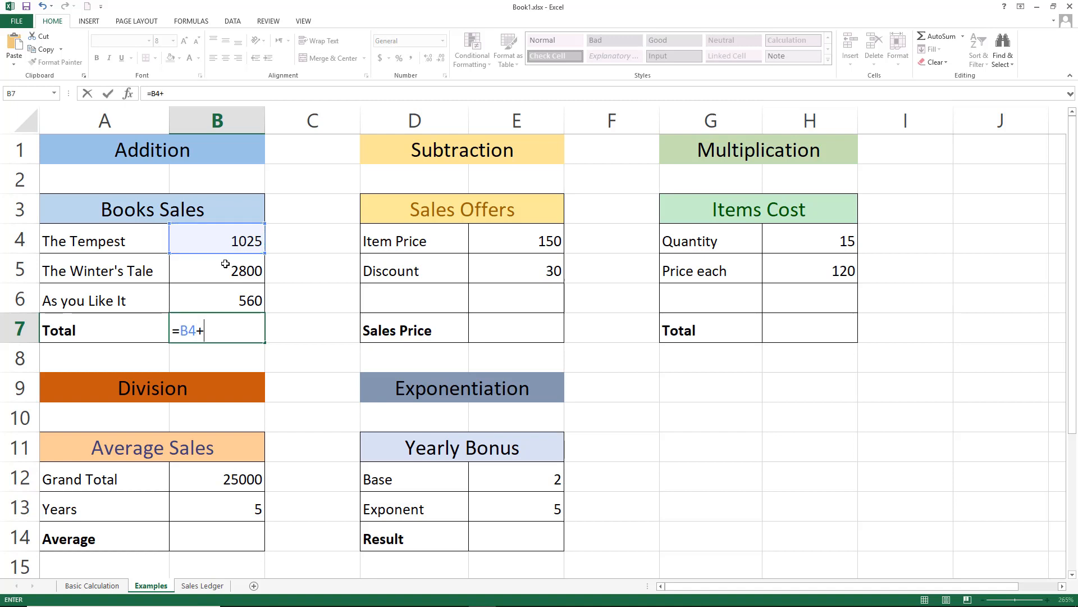
pyautogui.click(225, 268)
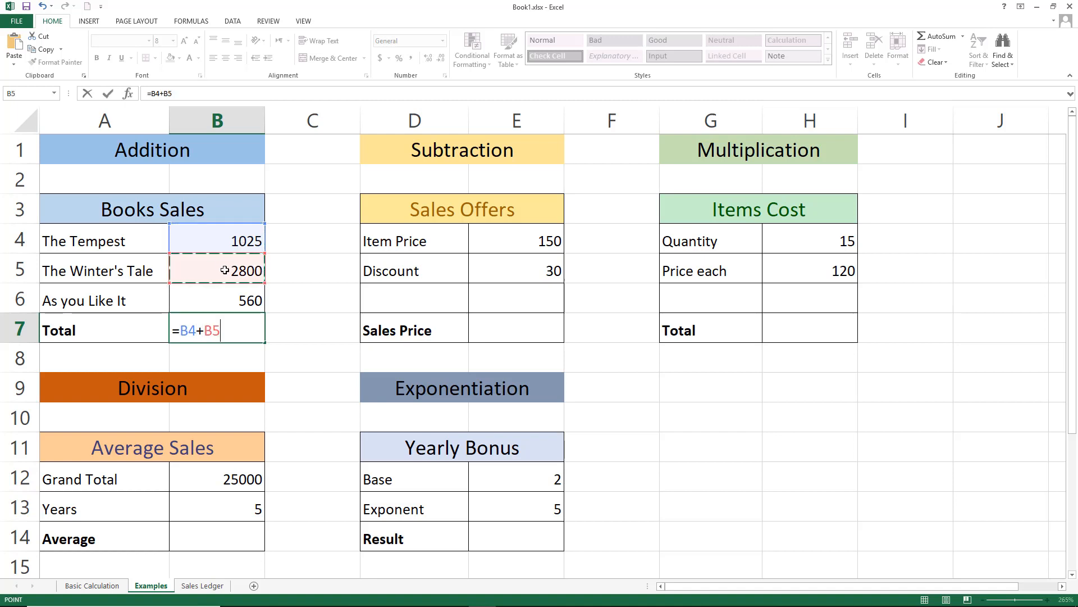
pyautogui.write('+')
pyautogui.click(241, 298)
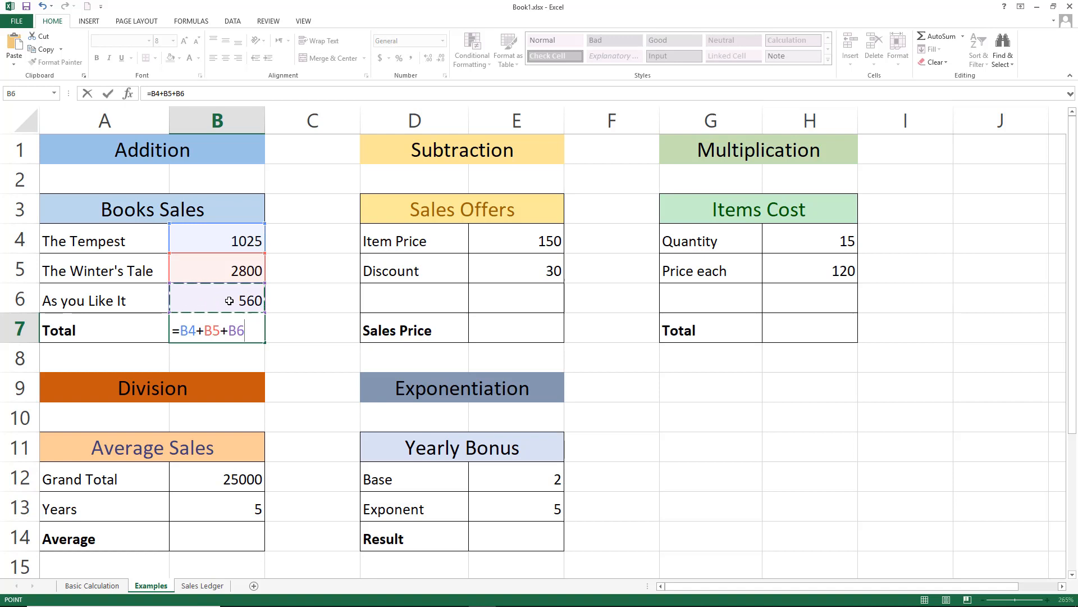
pyautogui.press('Return')
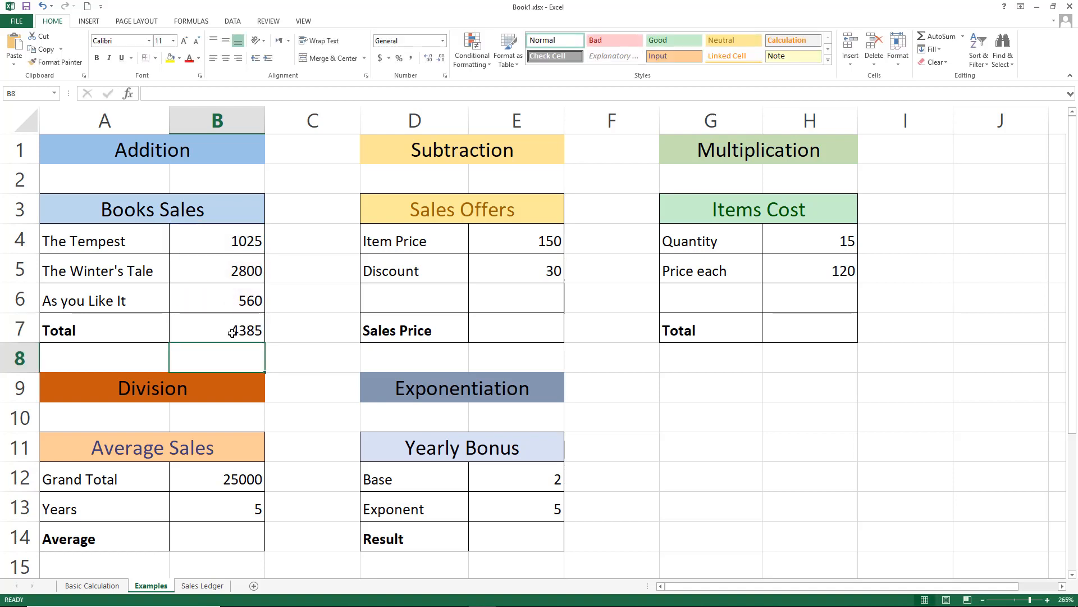
# Enter the Sales Price formula subtracting the discount from the item price, =E4-E5
pyautogui.click(514, 324)
pyautogui.write('=')
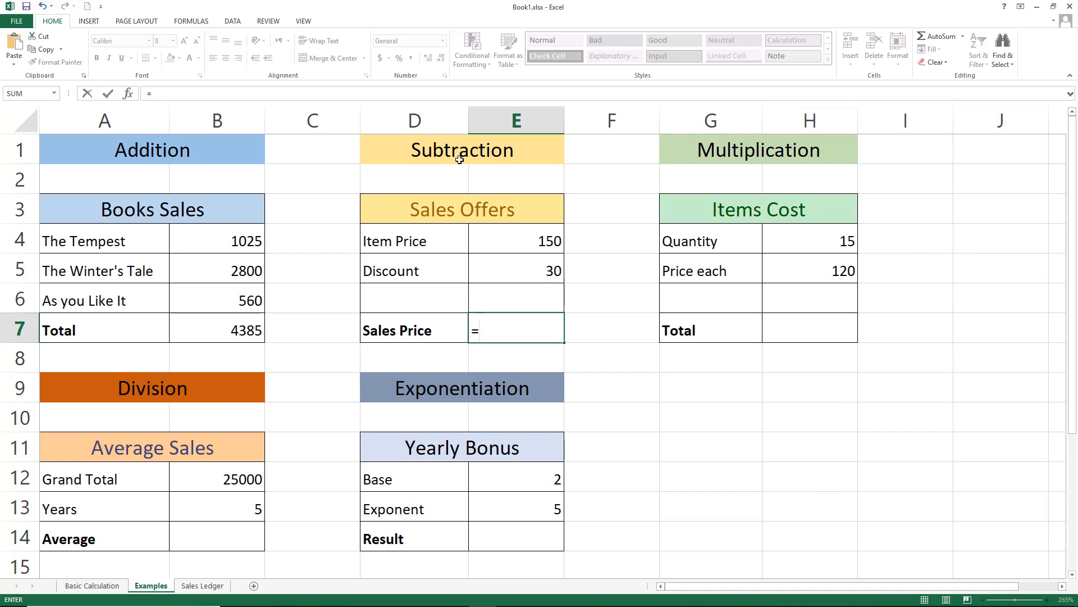
pyautogui.click(511, 239)
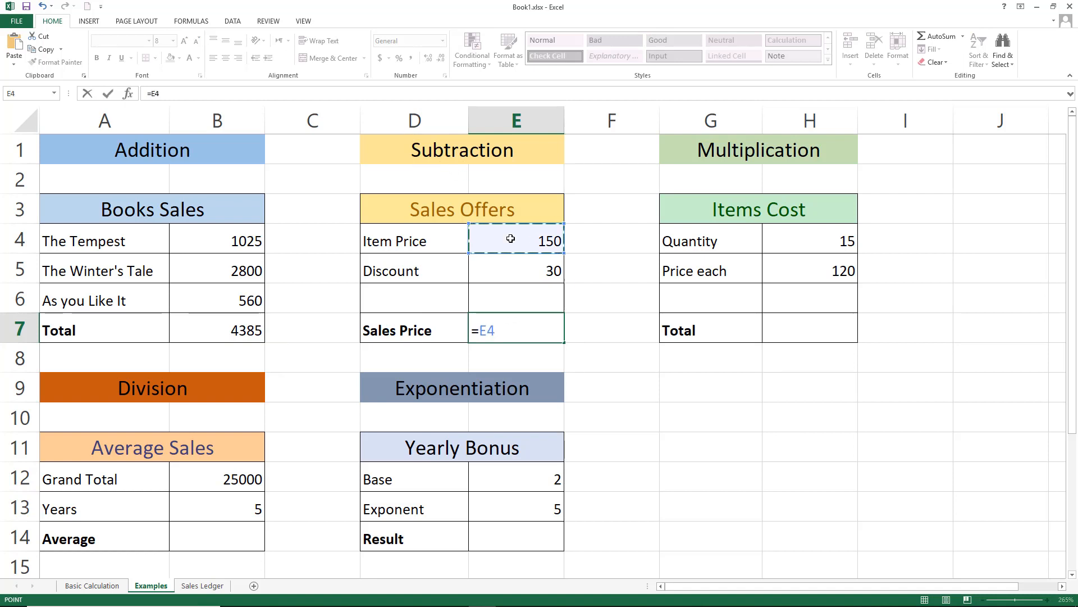
pyautogui.write('-')
pyautogui.click(526, 267)
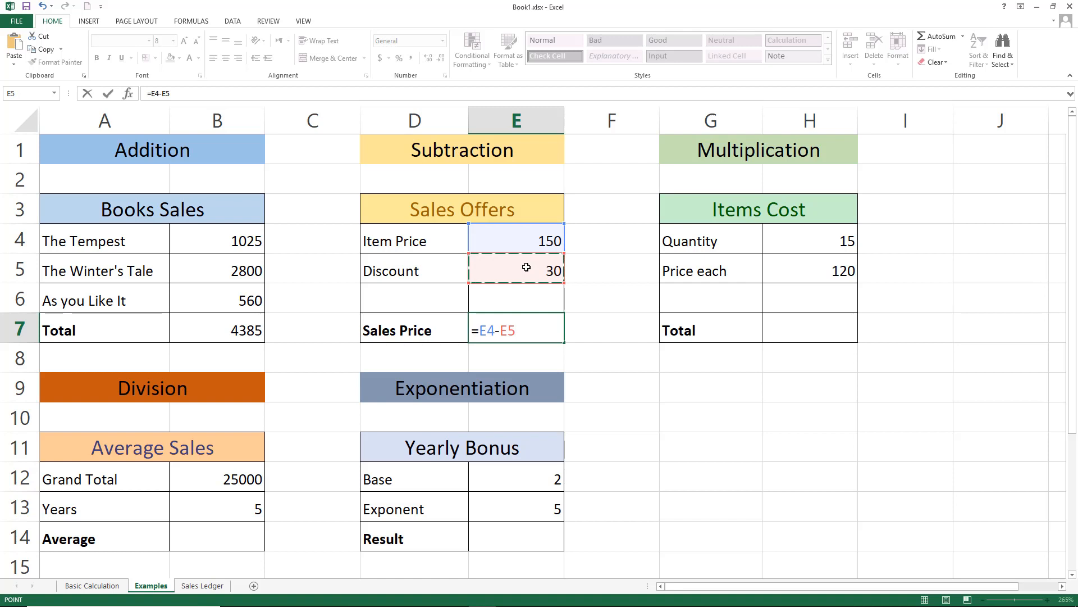
pyautogui.press('Return')
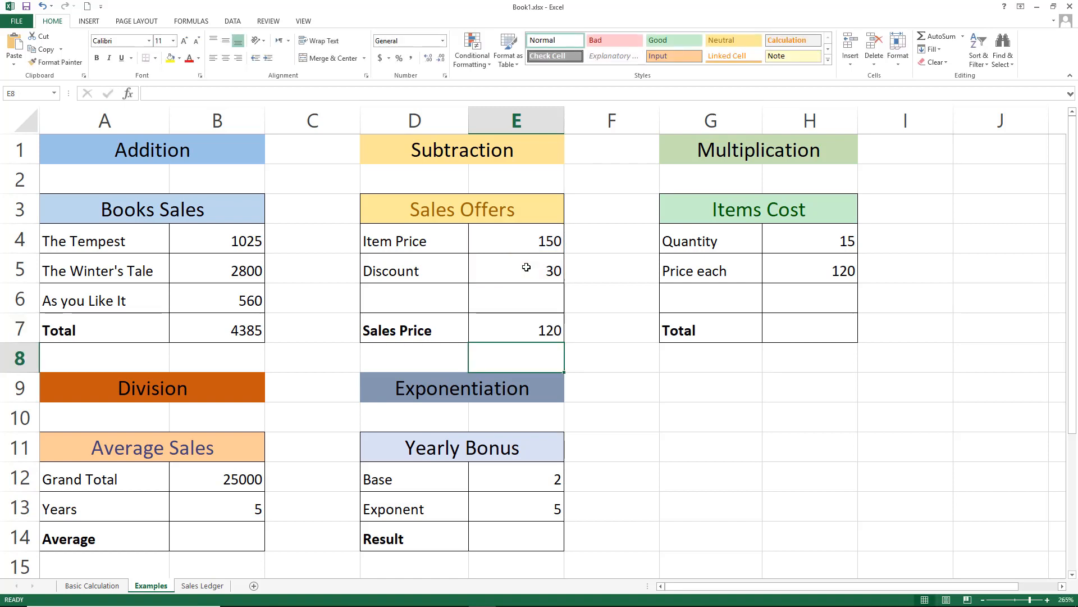
# Enter the Items Cost Total formula multiplying quantity by price each, =H4*H5
pyautogui.click(806, 324)
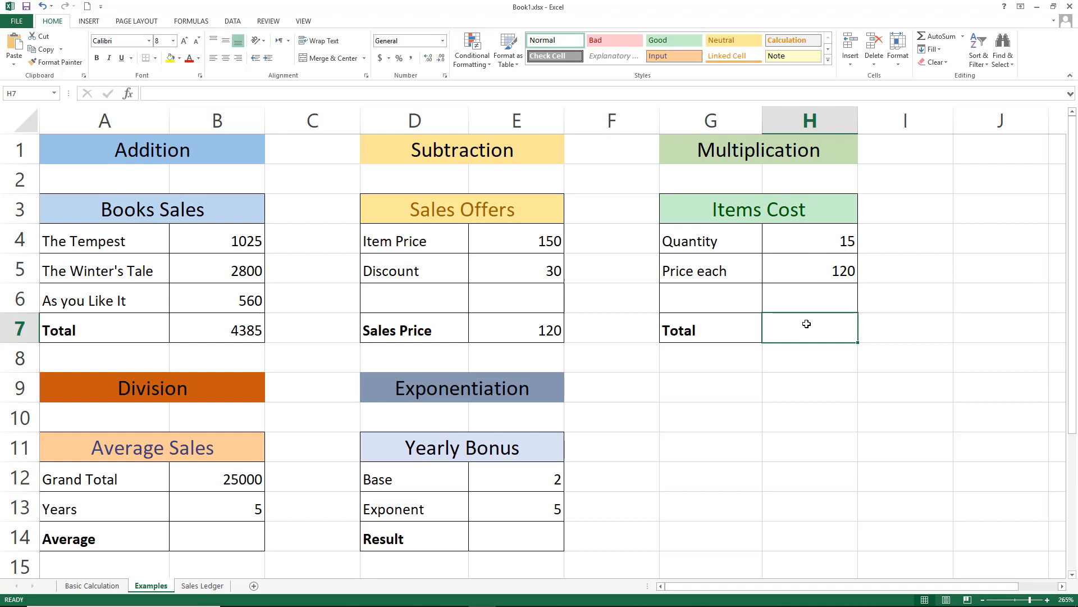
pyautogui.write('=')
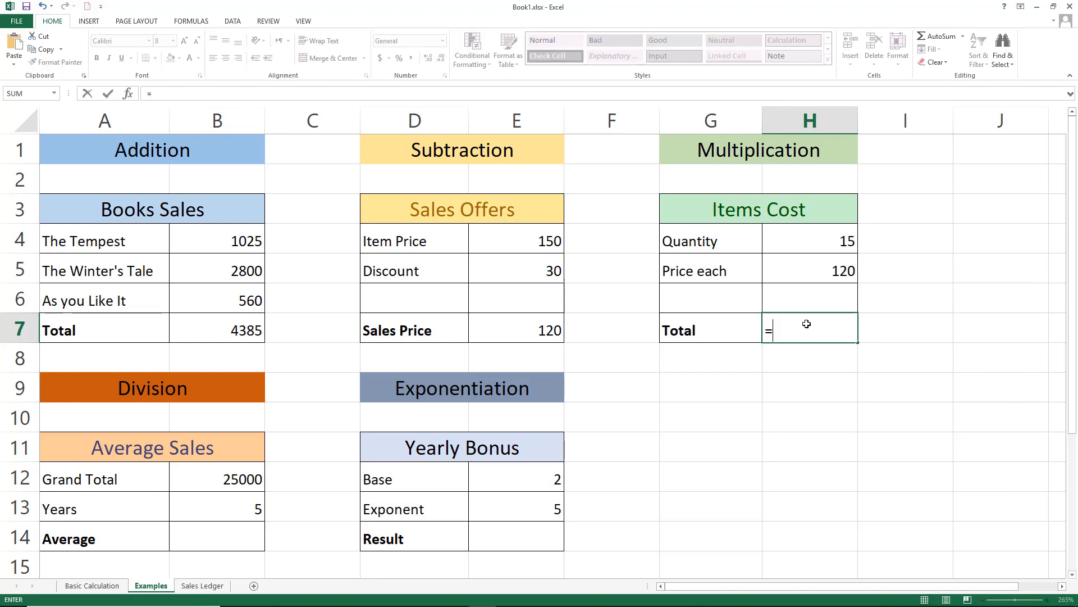
pyautogui.click(794, 239)
pyautogui.write('*')
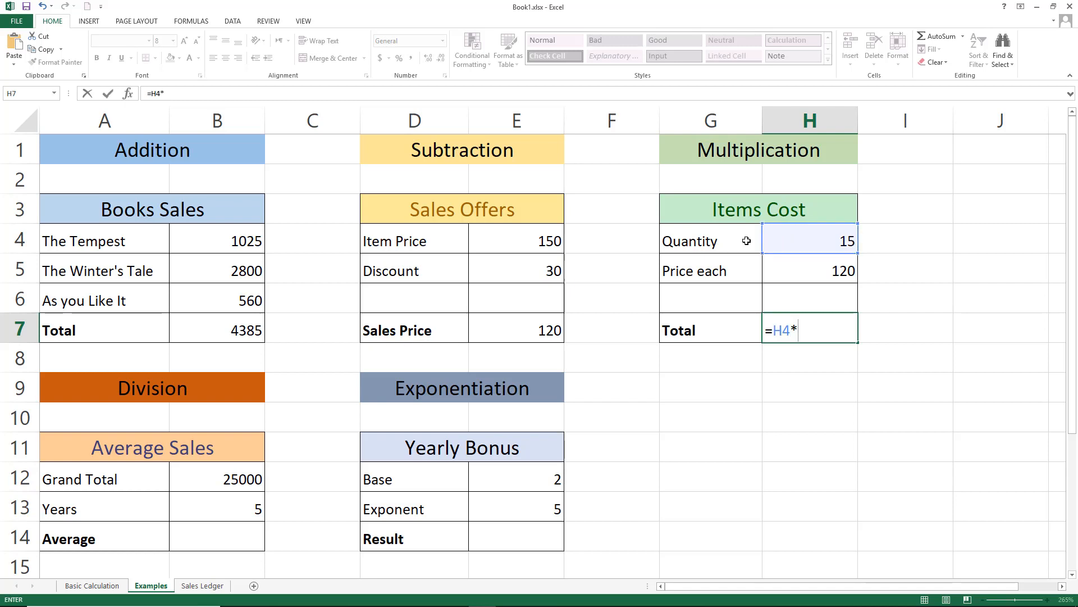
pyautogui.click(794, 271)
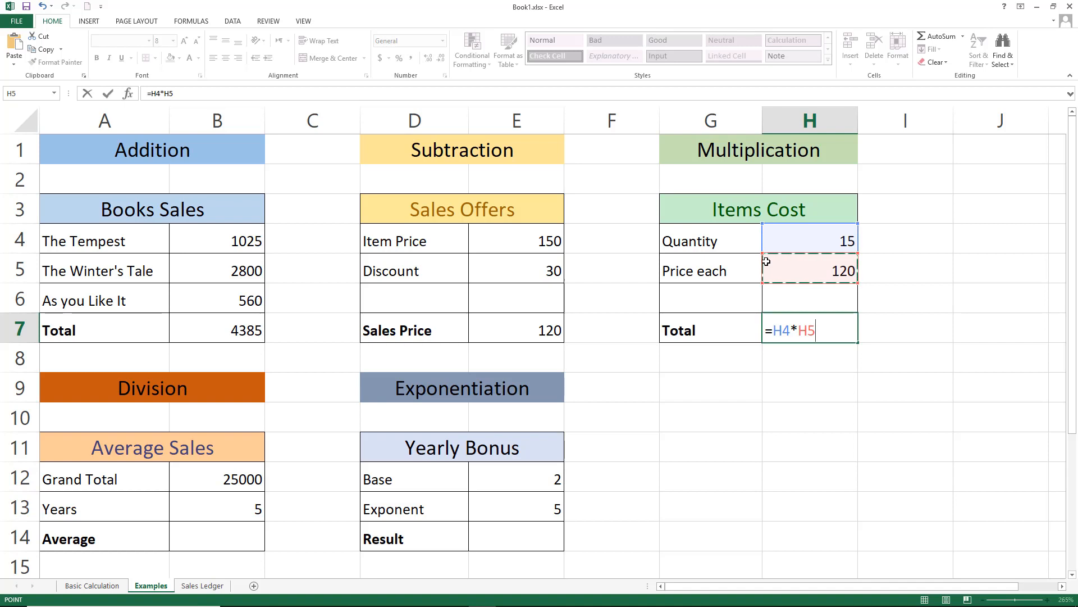
pyautogui.press('Return')
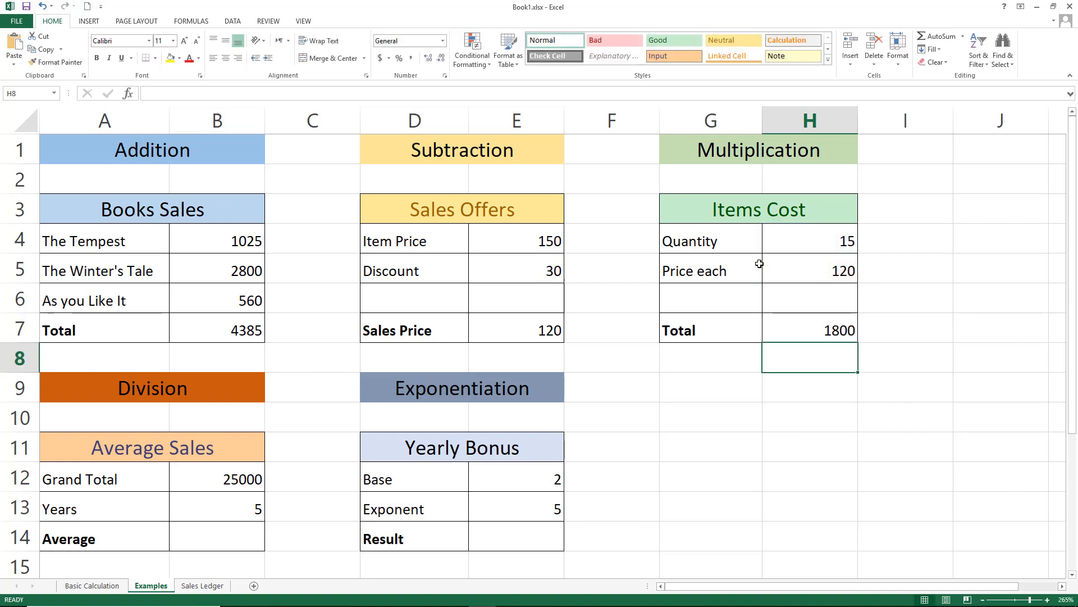
# Enter the Average Sales formula dividing the grand total by the years, =B12/B13
pyautogui.click(223, 536)
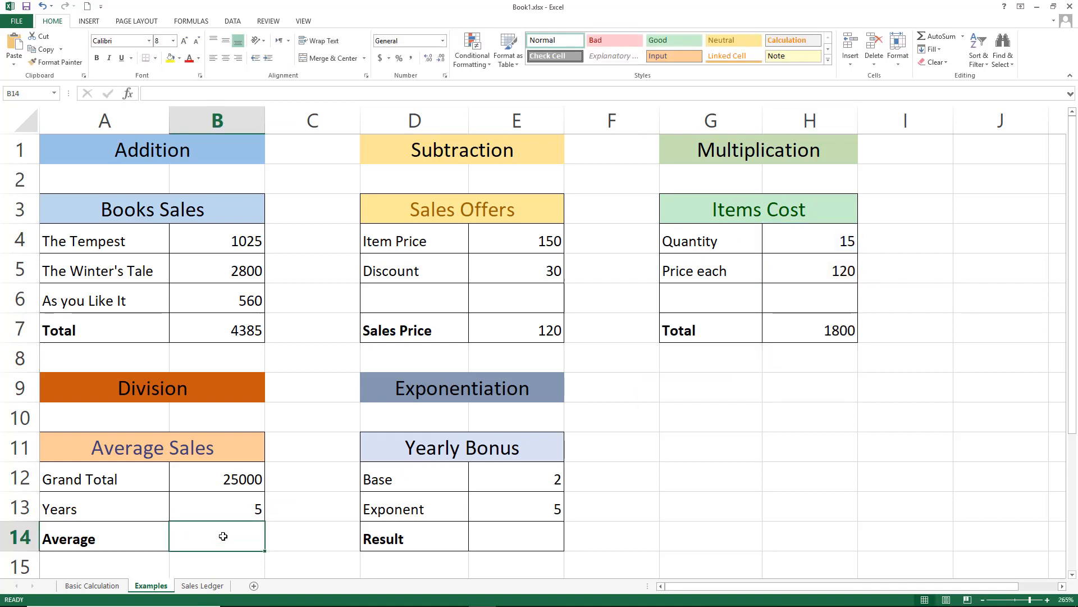
pyautogui.write('=')
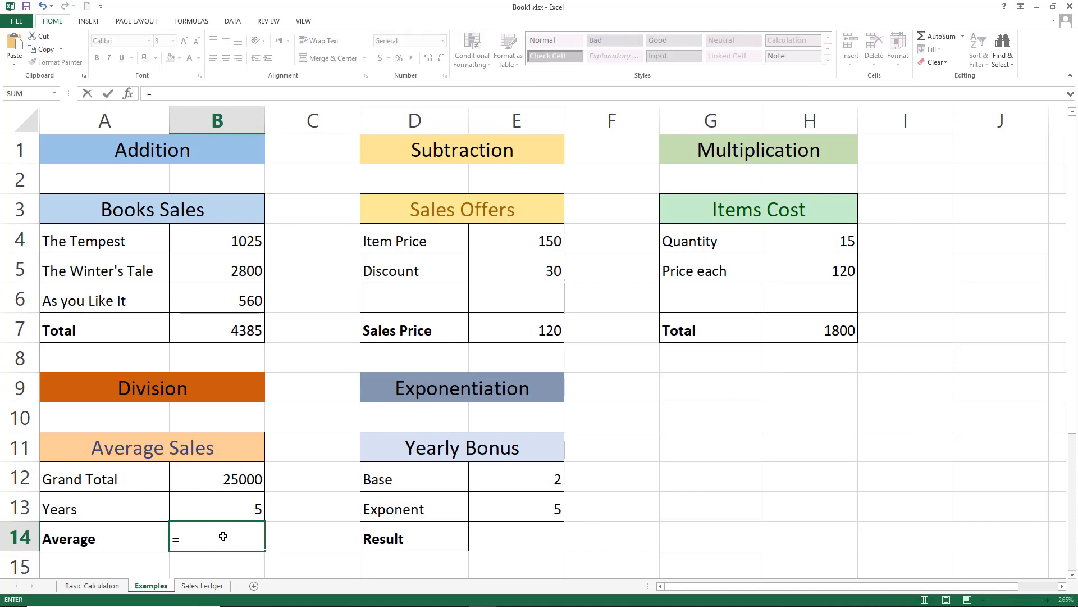
pyautogui.click(232, 479)
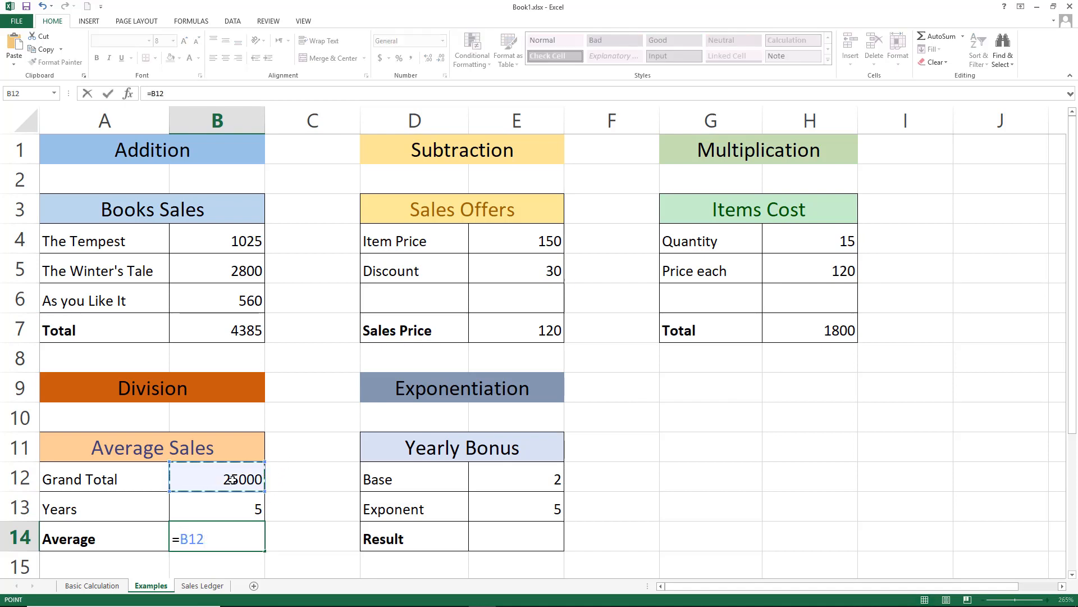
pyautogui.write('/')
pyautogui.click(257, 503)
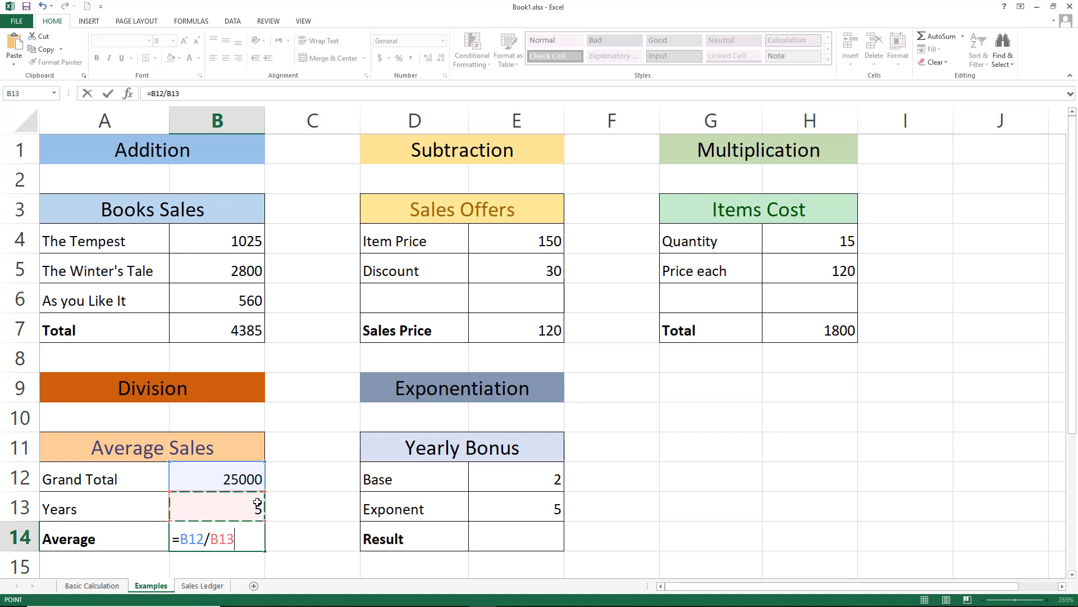
pyautogui.press('Return')
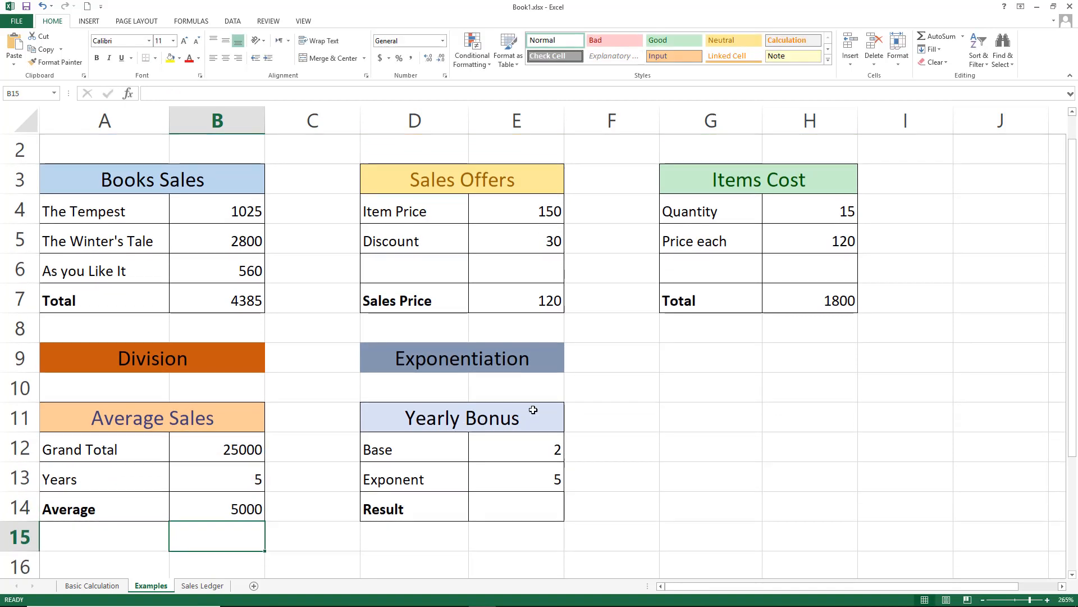
# Enter the Yearly Bonus Result formula raising the base to the exponent, =E12^E13
pyautogui.click(522, 511)
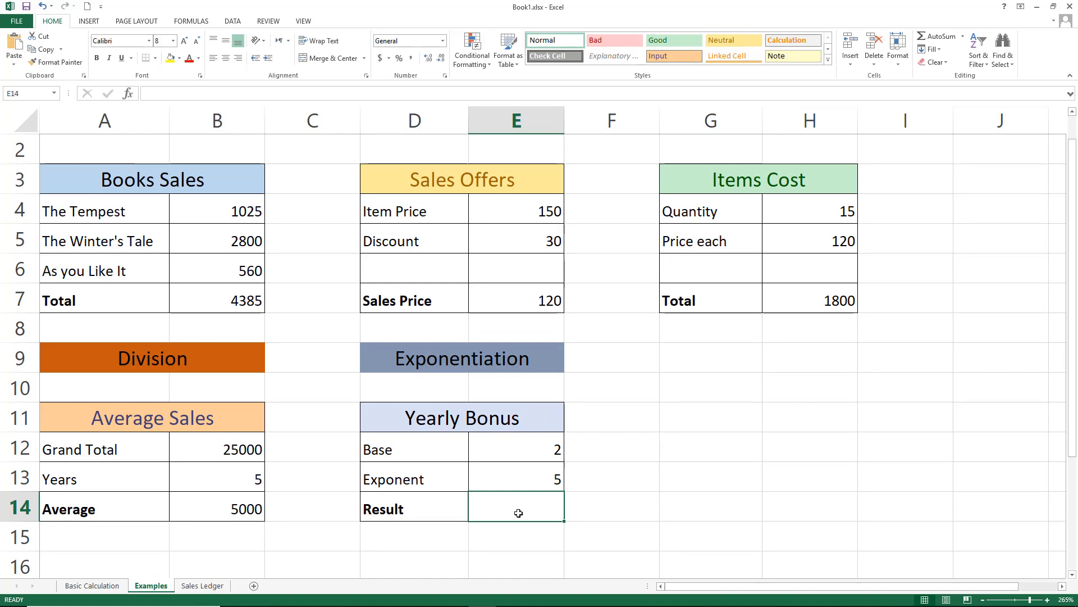
pyautogui.write('=')
pyautogui.click(534, 447)
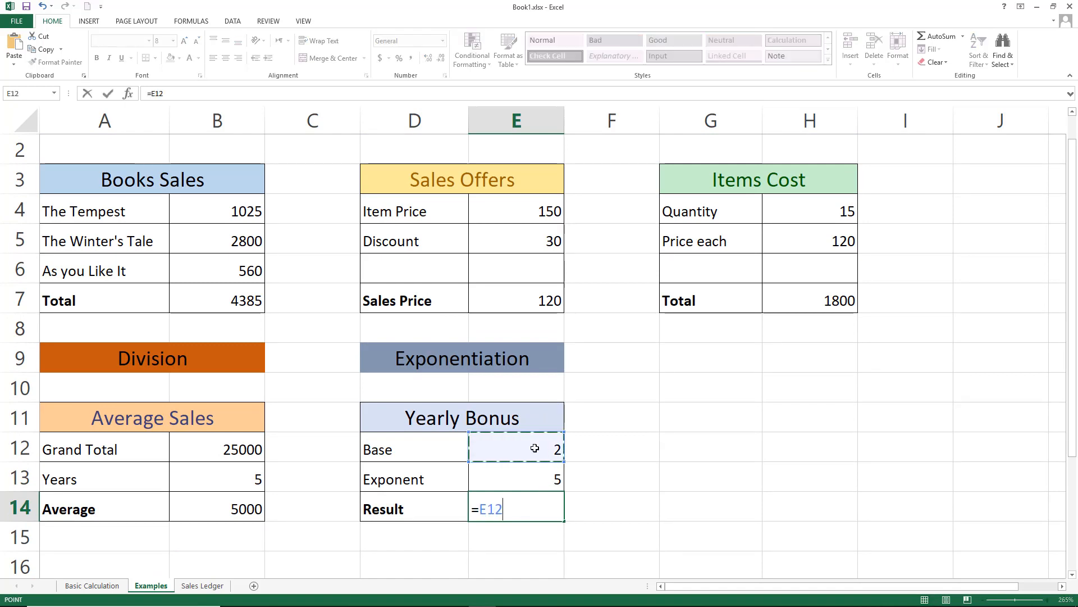
pyautogui.write('^')
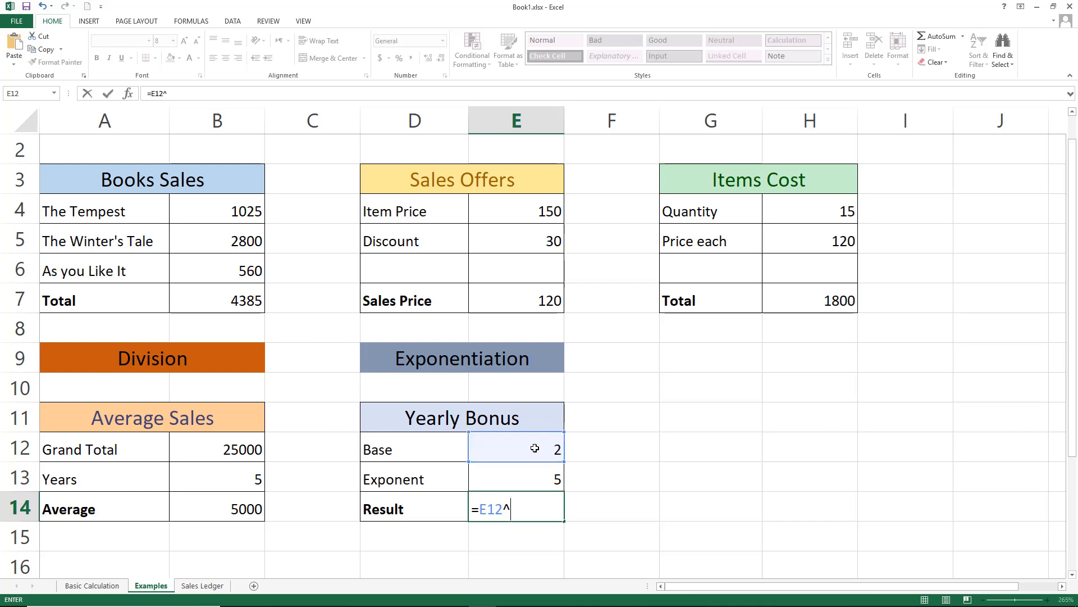
pyautogui.click(543, 476)
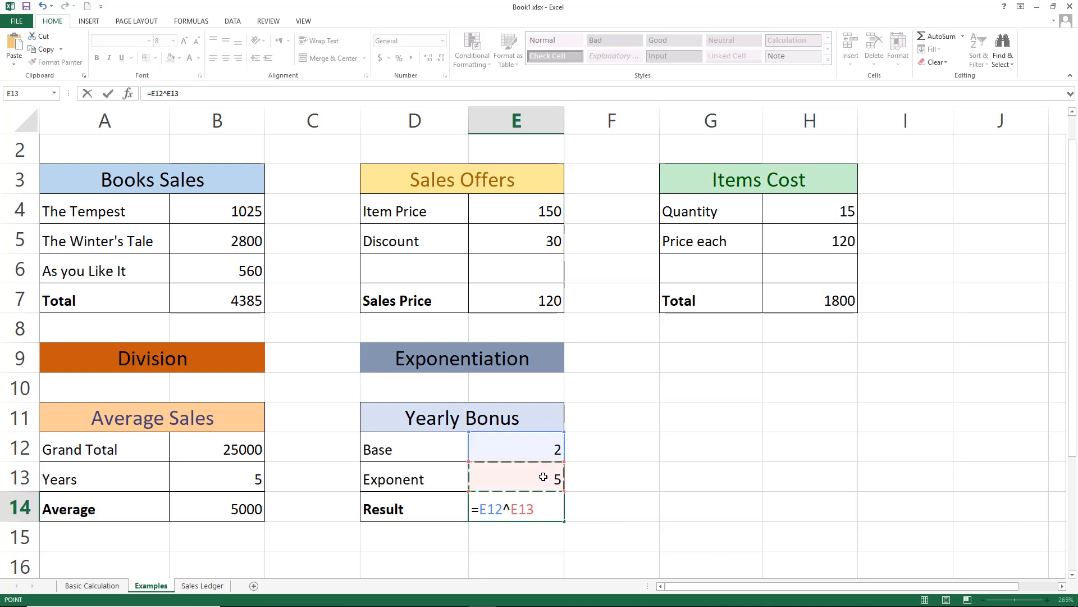
pyautogui.press('Return')
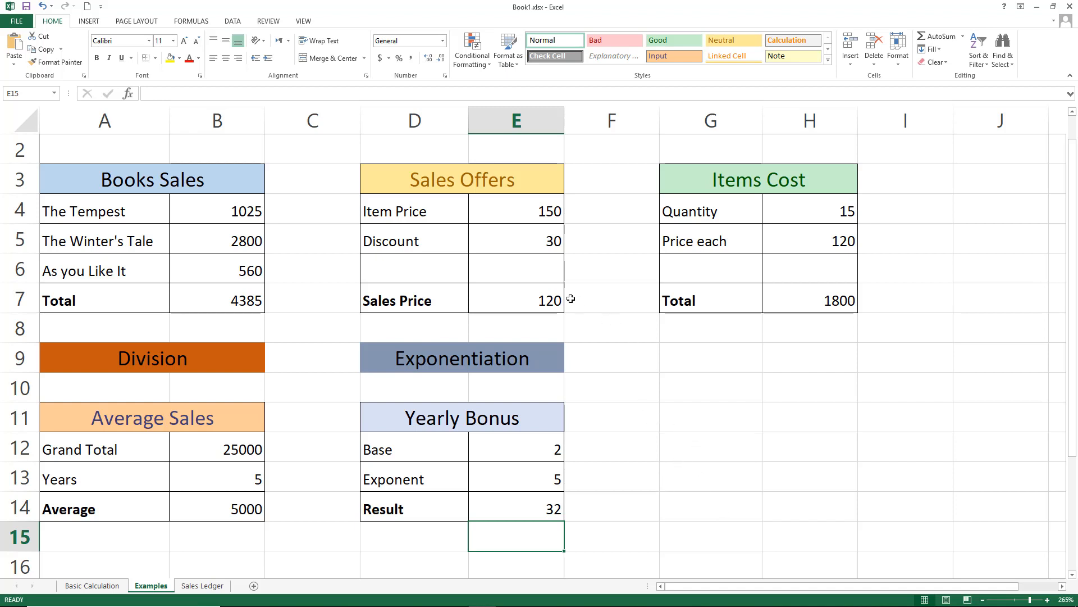
pyautogui.scroll(1, 239, 417)
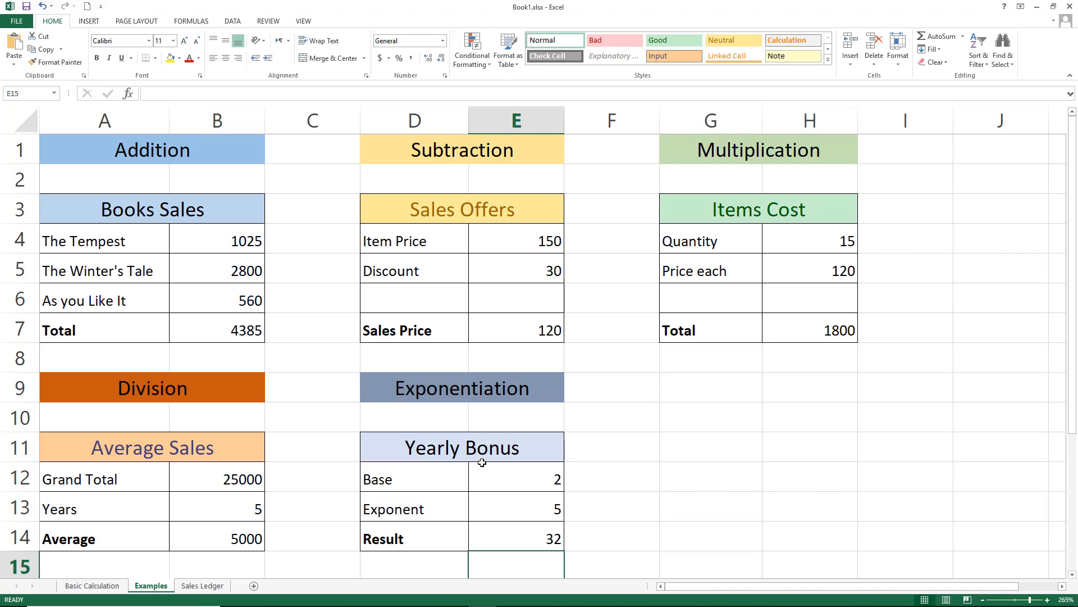
# On the Sales Ledger sheet, enter the first row's Total formula adding the four quarters, =B6+C6+D6+E6
pyautogui.click(203, 586)
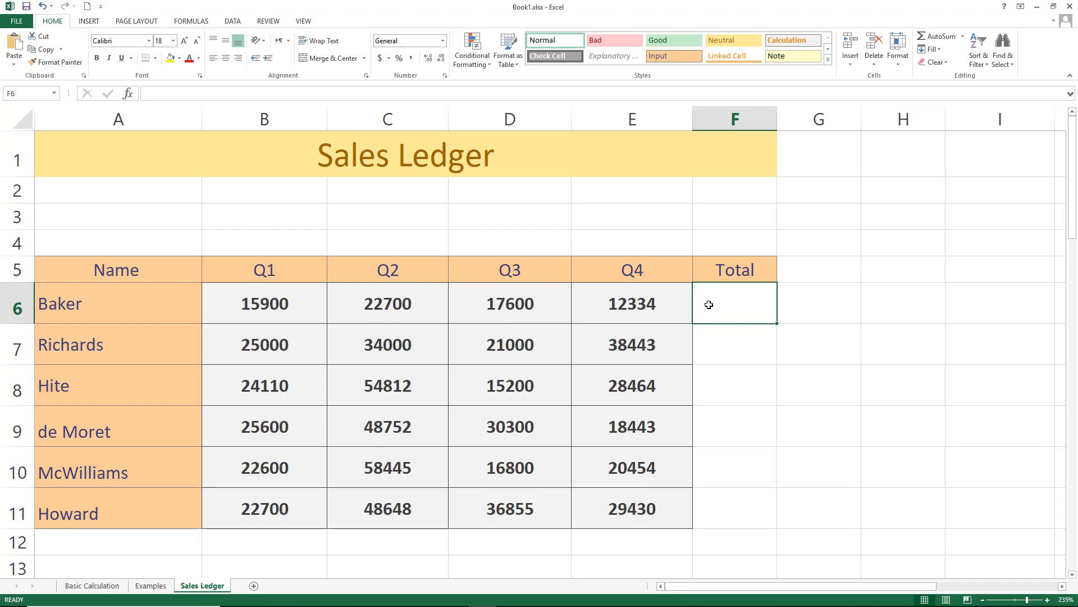
pyautogui.write('=')
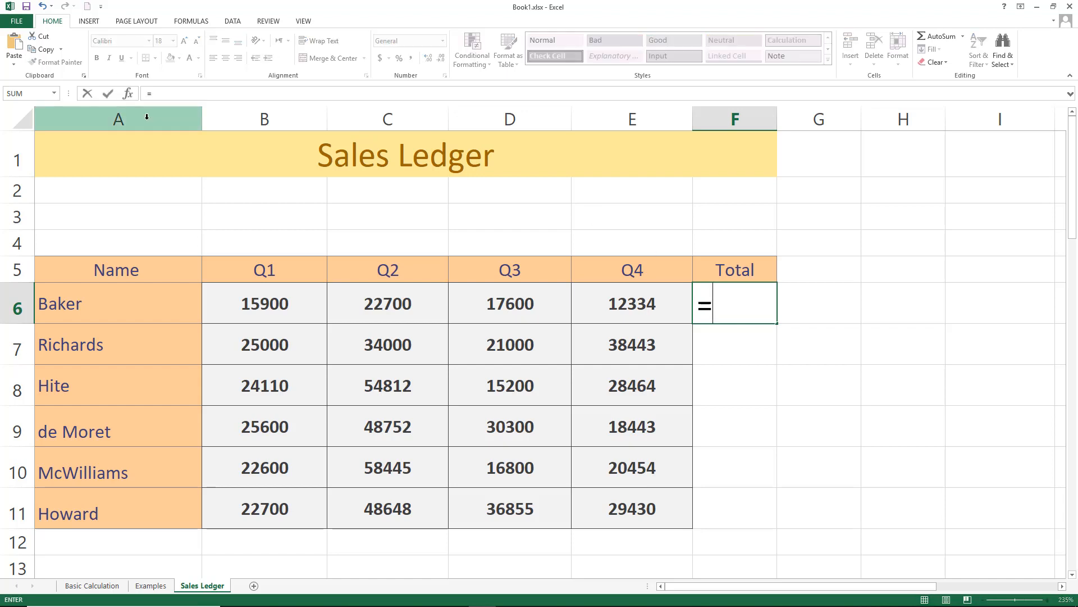
pyautogui.click(265, 284)
pyautogui.write('+')
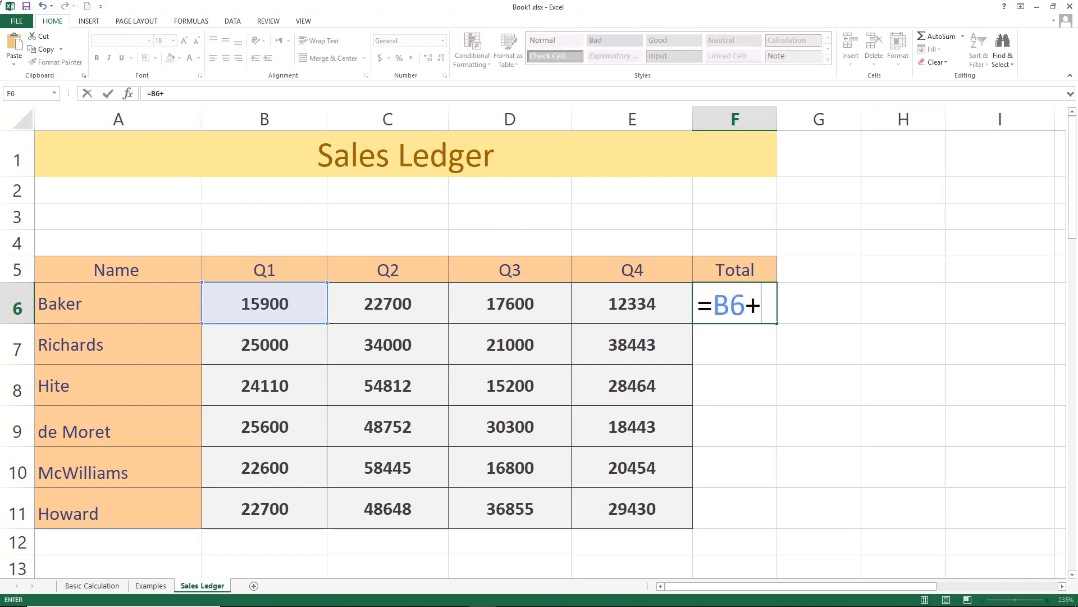
pyautogui.click(382, 301)
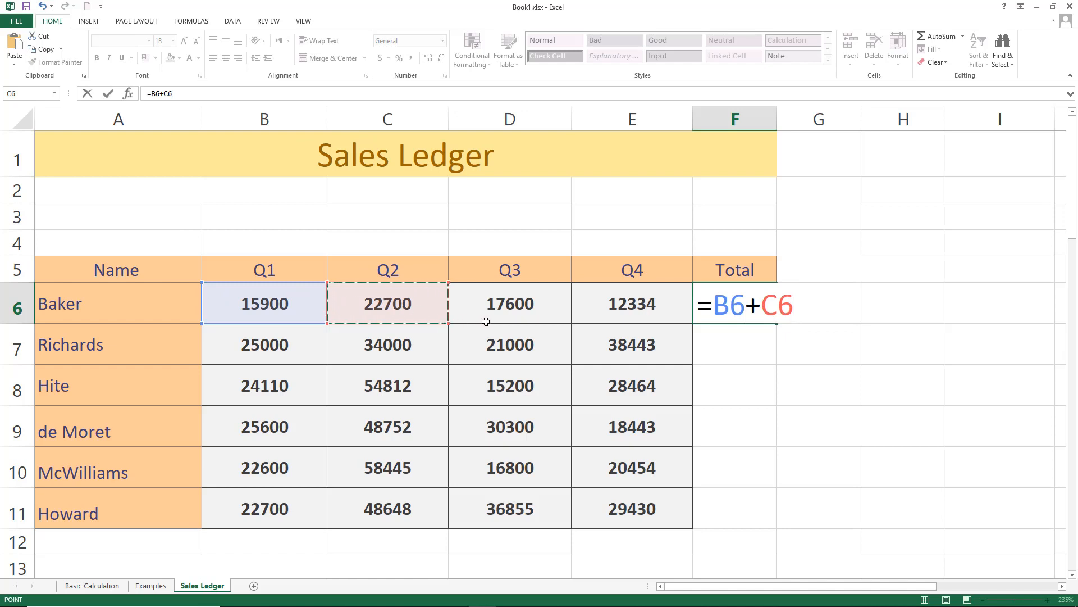
pyautogui.write('+')
pyautogui.click(509, 304)
pyautogui.write('+')
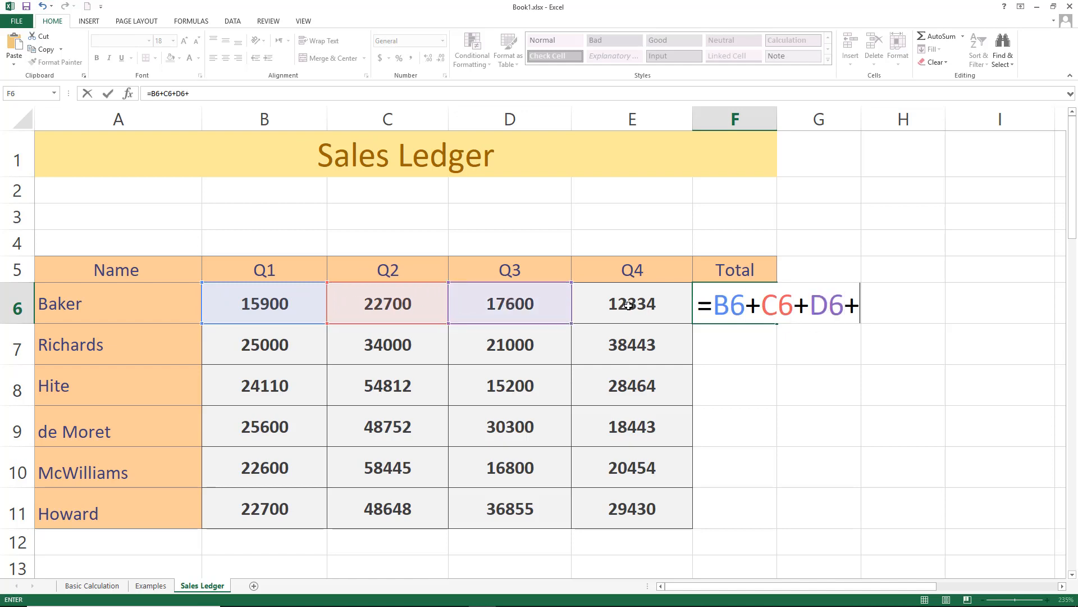
pyautogui.click(631, 303)
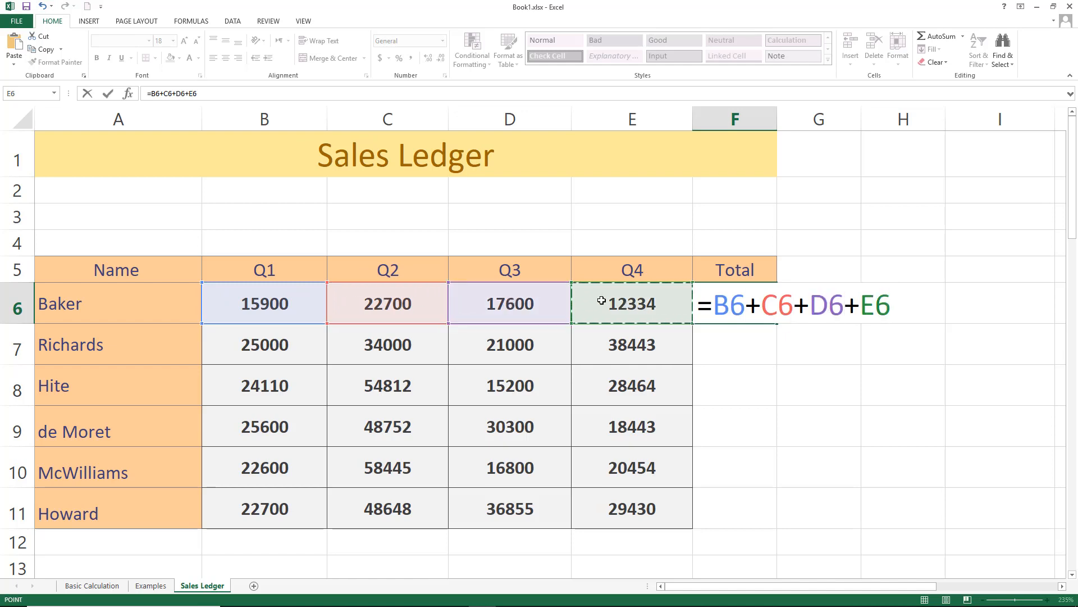
pyautogui.press('Return')
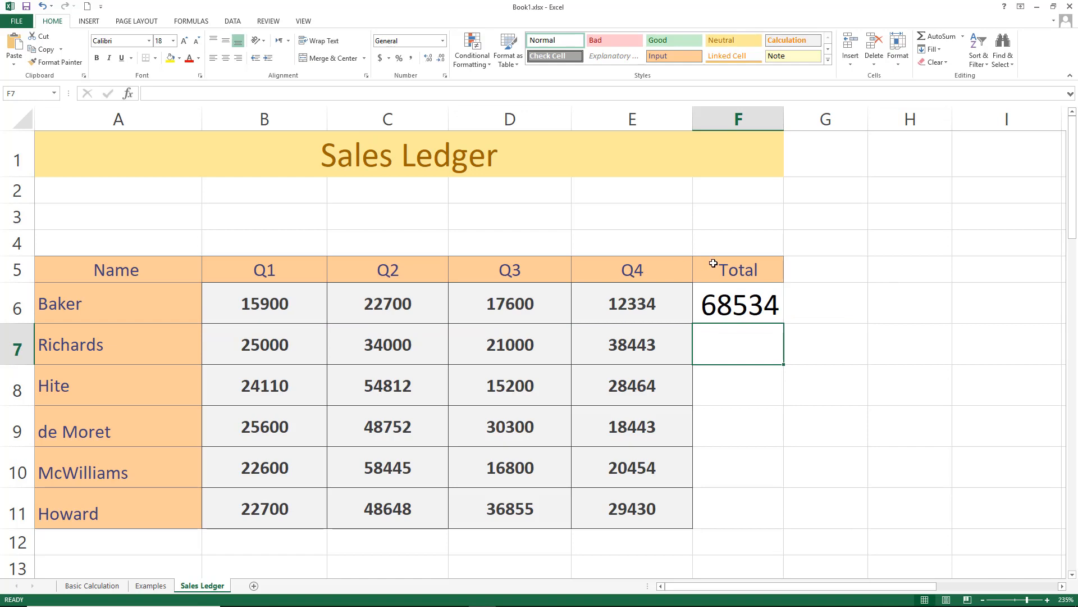
# Enter Richards' Total formula adding the four quarters, =B7+C7+D7+E7, then clear that cell again
pyautogui.write('=')
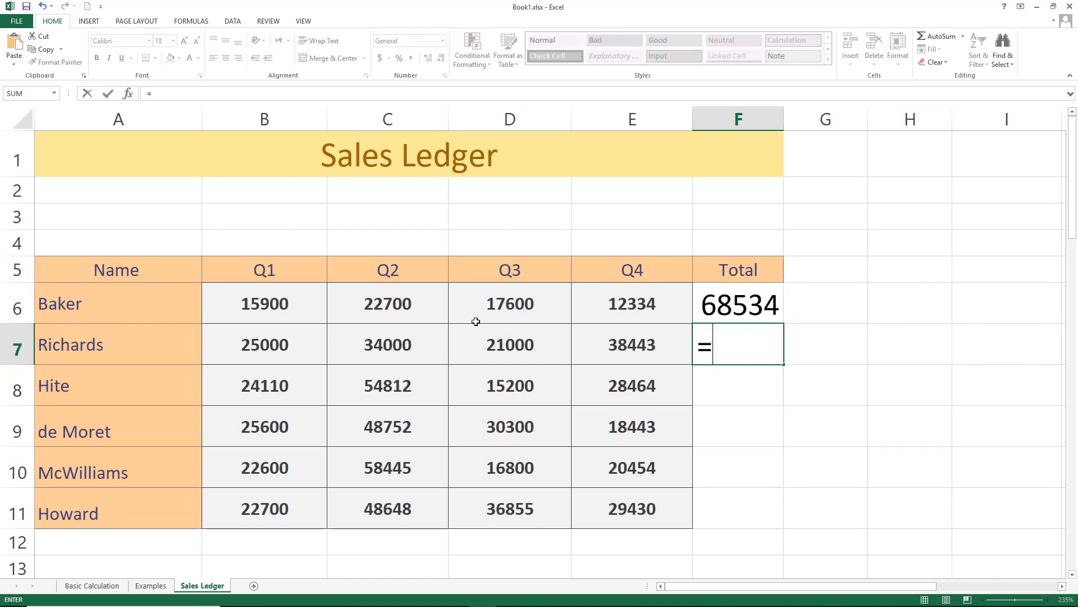
pyautogui.click(270, 348)
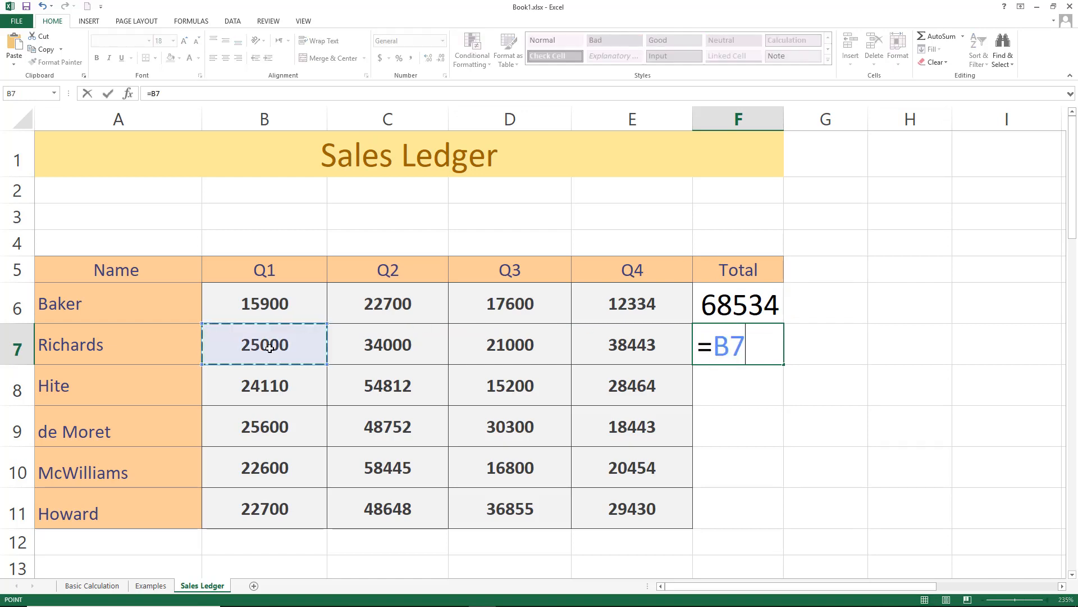
pyautogui.write('+')
pyautogui.click(388, 344)
pyautogui.write('+')
pyautogui.click(501, 344)
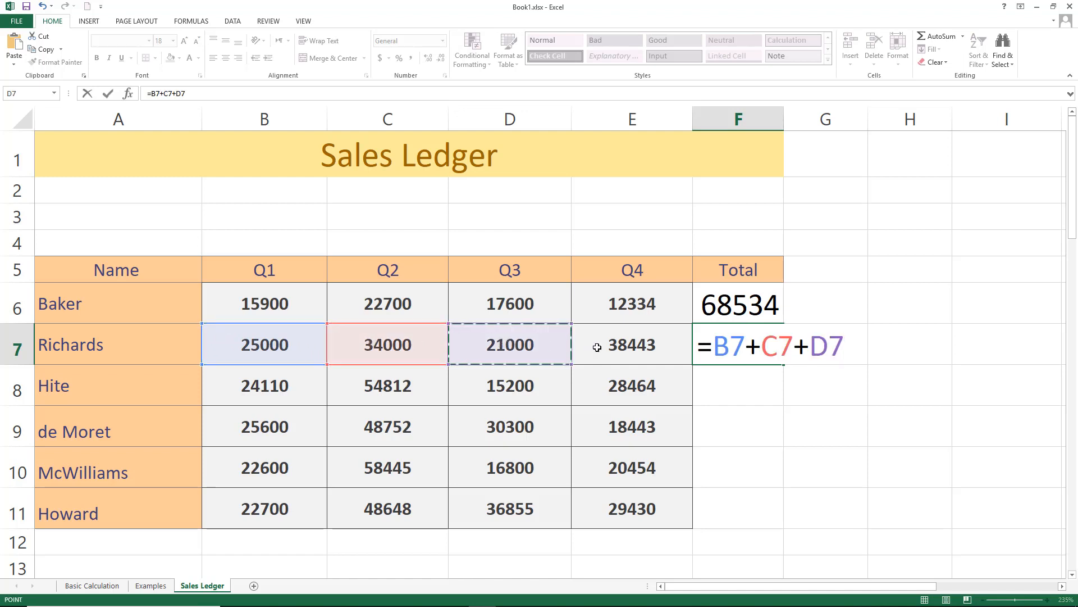
pyautogui.write('+')
pyautogui.click(600, 345)
pyautogui.press('Return')
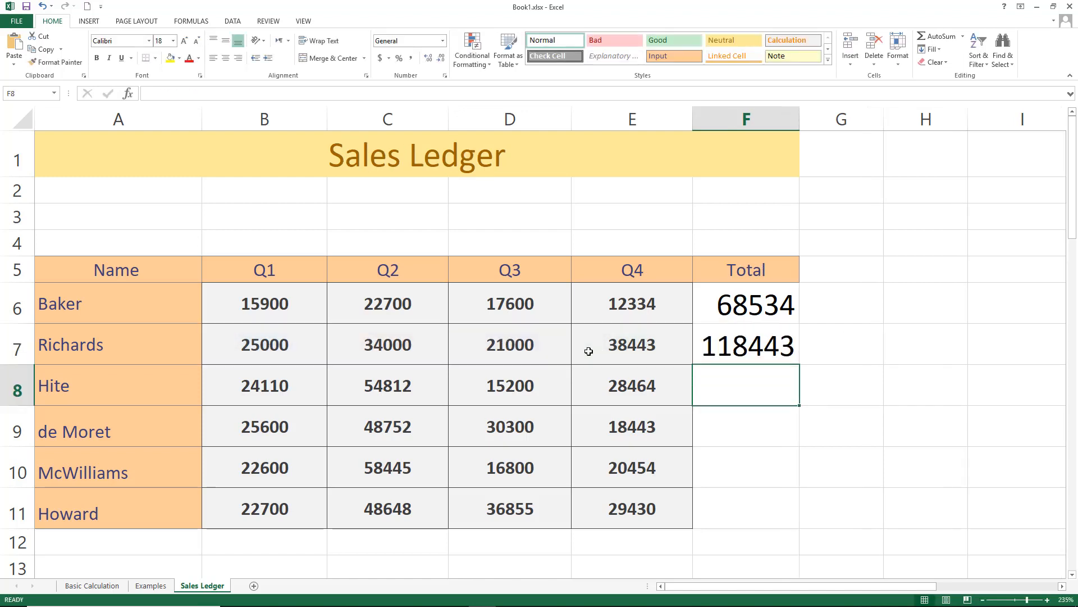
pyautogui.click(760, 348)
pyautogui.press('Delete')
# Fill the Baker Total formula down the Total column through the Howard row
pyautogui.click(771, 308)
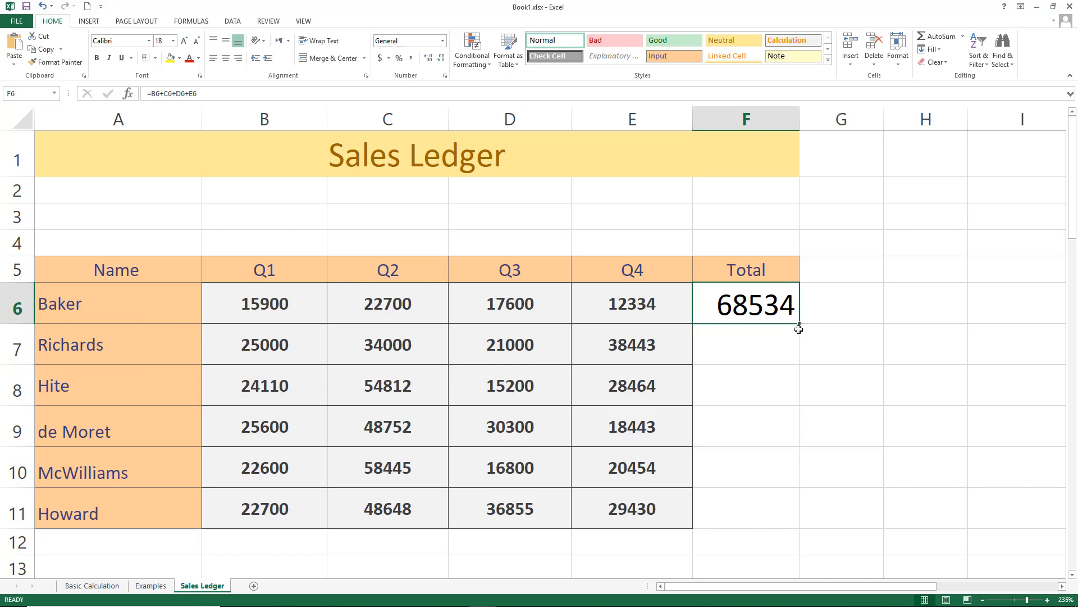
pyautogui.moveTo(800, 324); pyautogui.dragTo(781, 517)
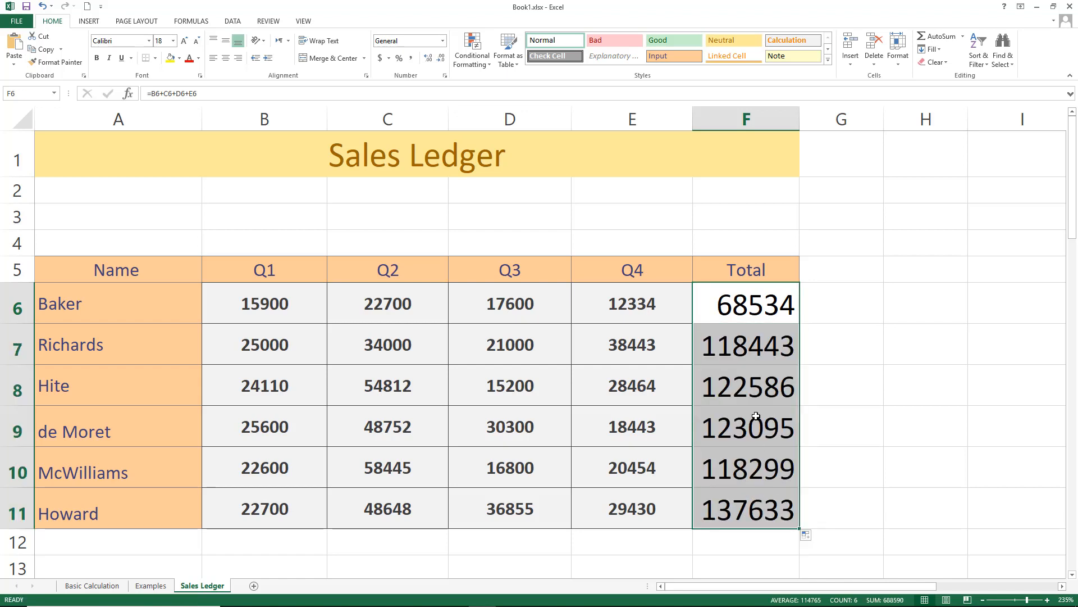